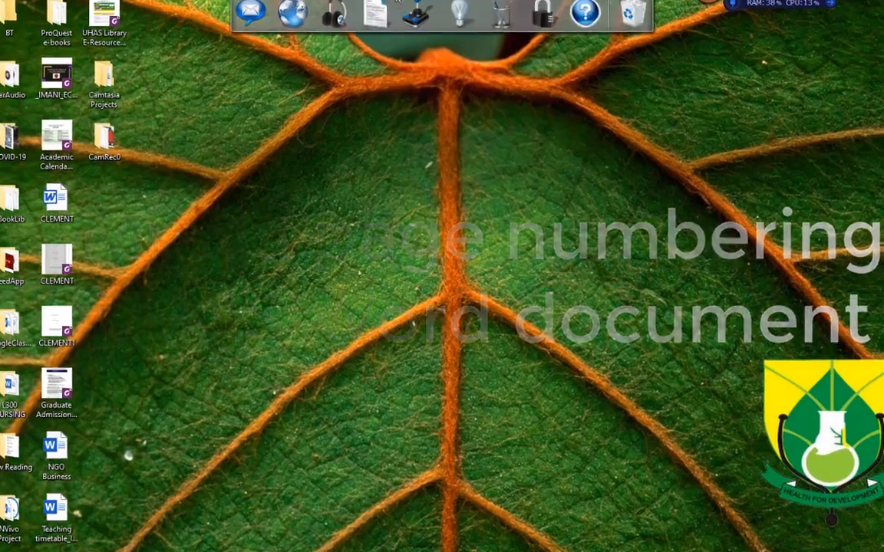
- Open Word and create a new blank document
click(382, 26)
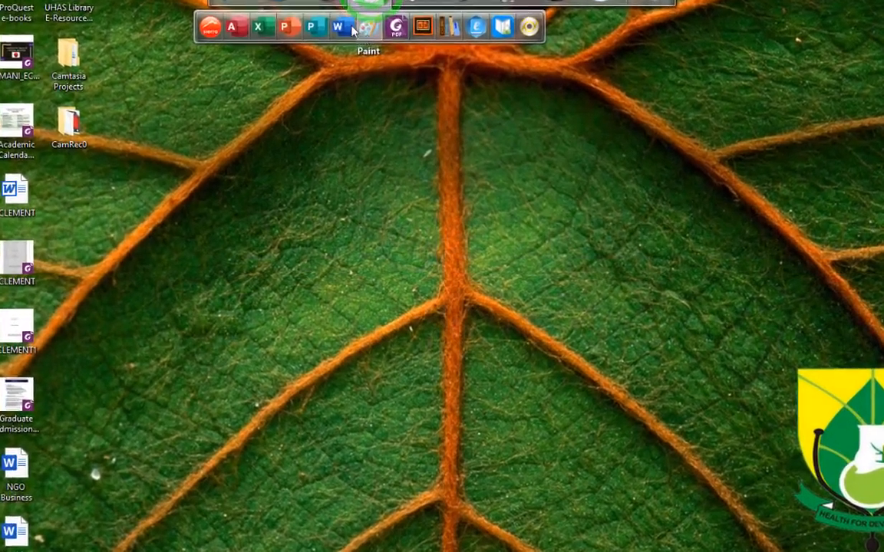
click(345, 43)
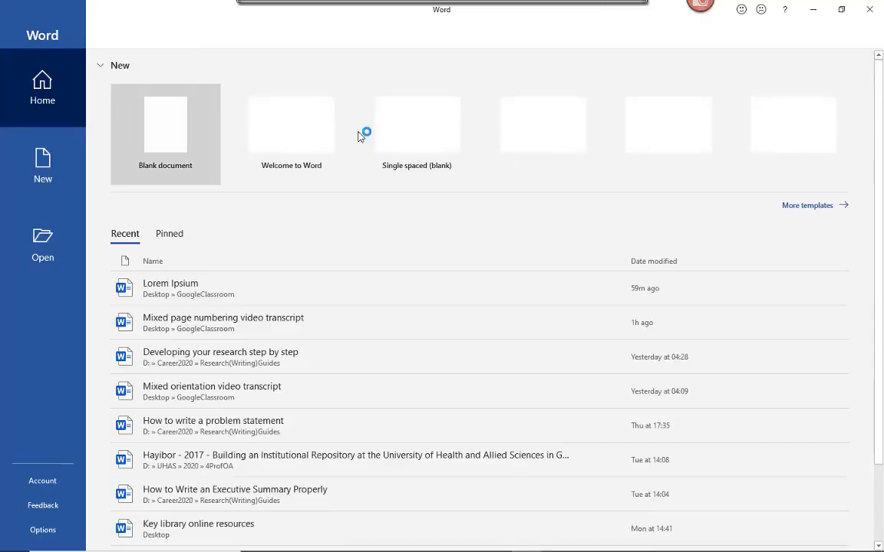
click(167, 131)
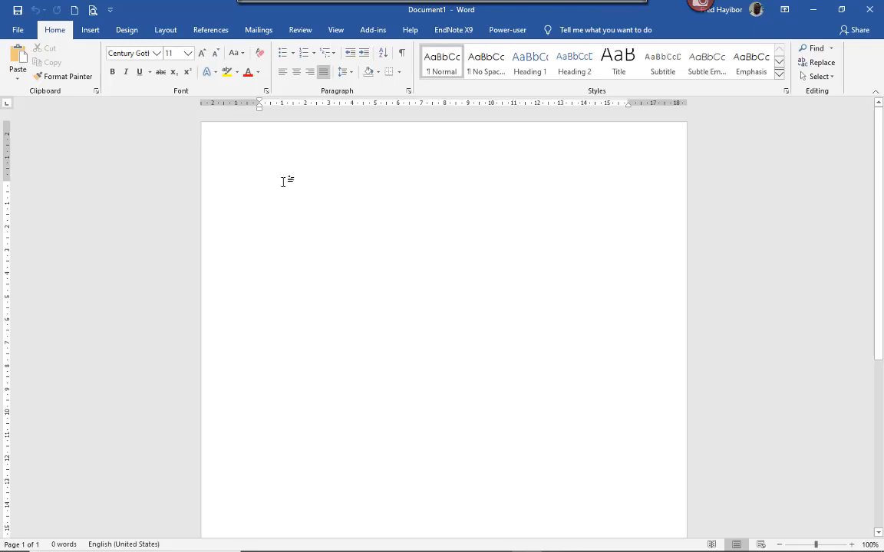
- Fill the document with placeholder text using the formula =lorem(20,10)
text(=lorem()
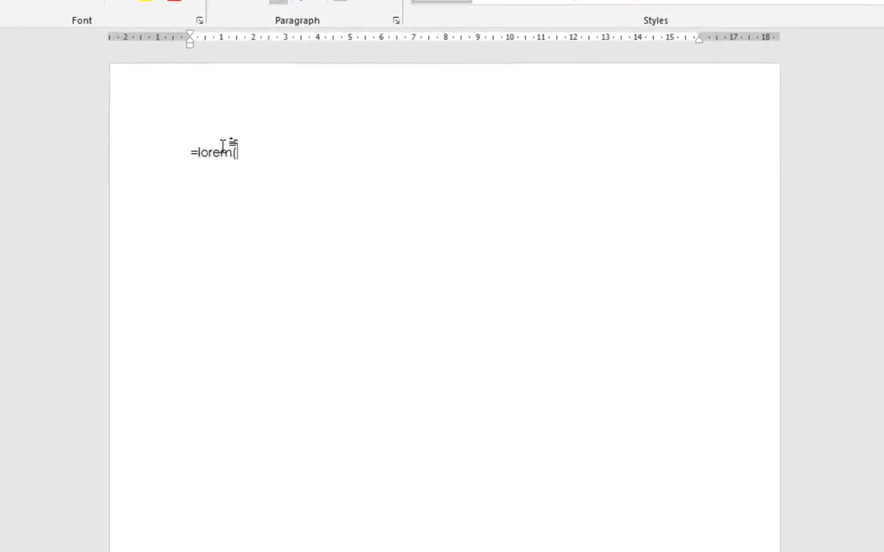
text(20,10)
key(Return)
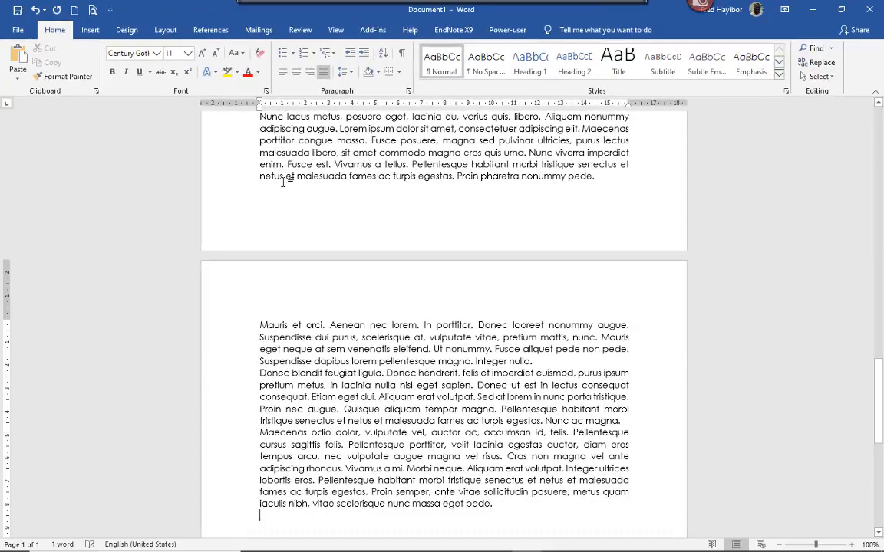
- Insert page numbers at the bottom of the pages in the centred Plain Number 2 style
scroll(455, 263, down, 5)
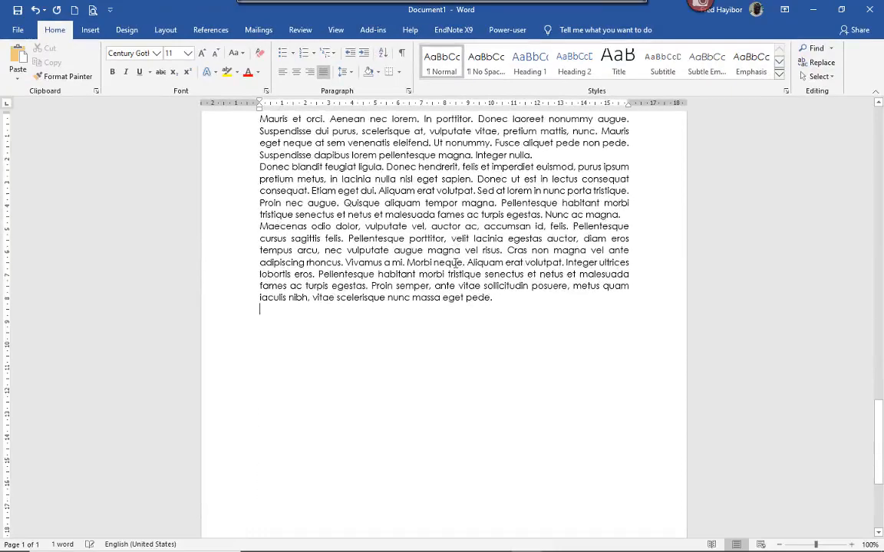
scroll(455, 263, up, 5)
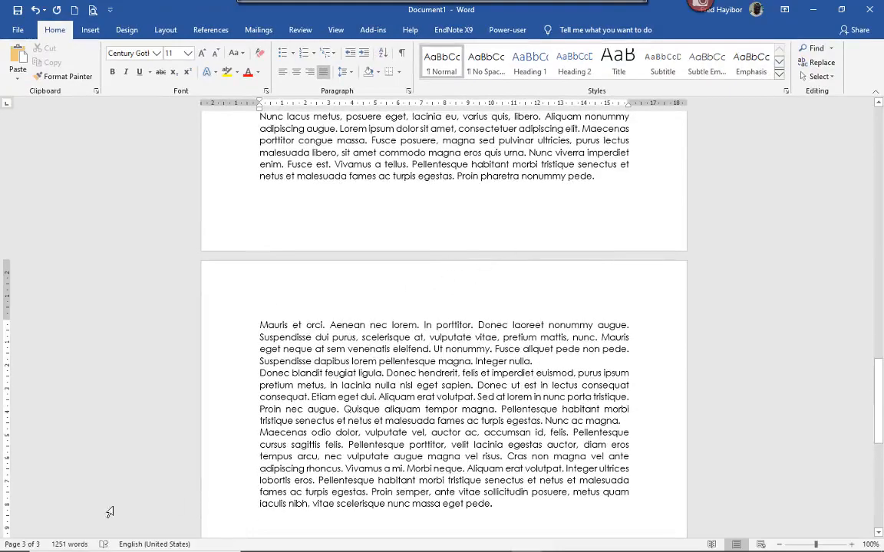
scroll(520, 241, up, 15)
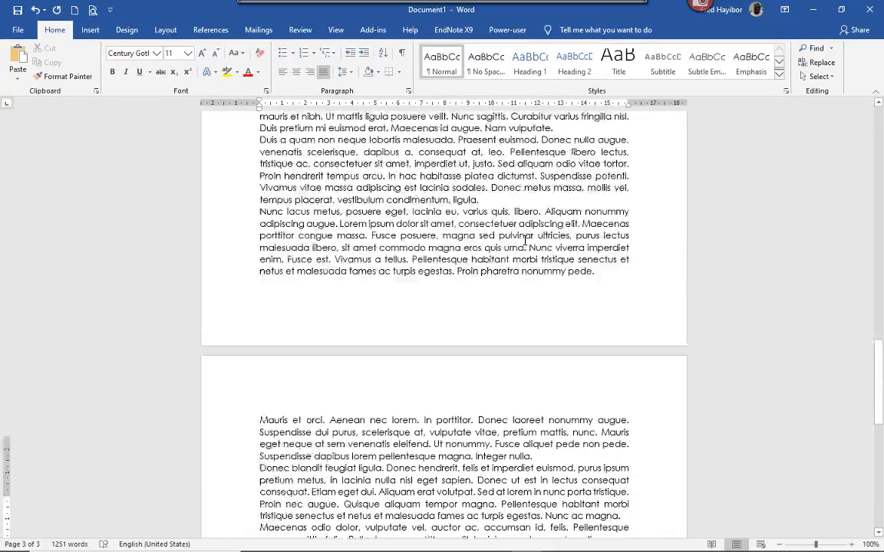
scroll(525, 240, up, 20)
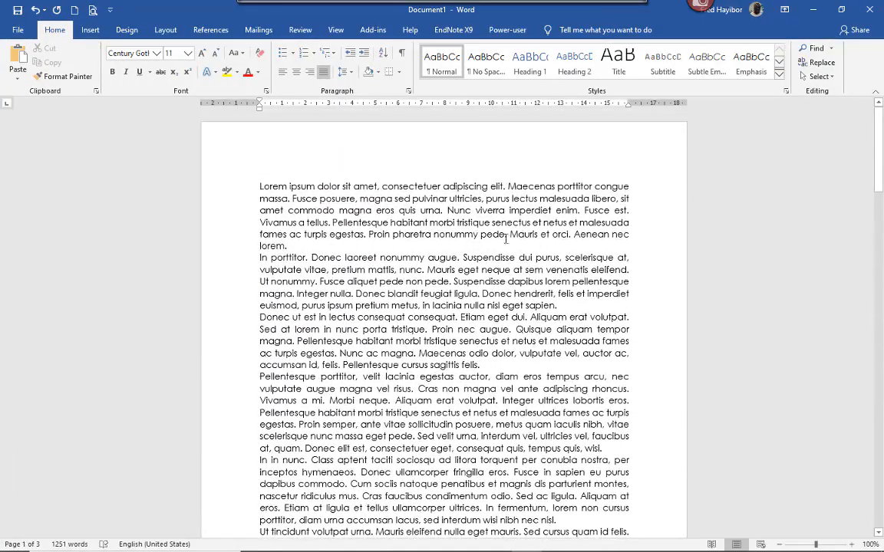
scroll(488, 238, down, 4)
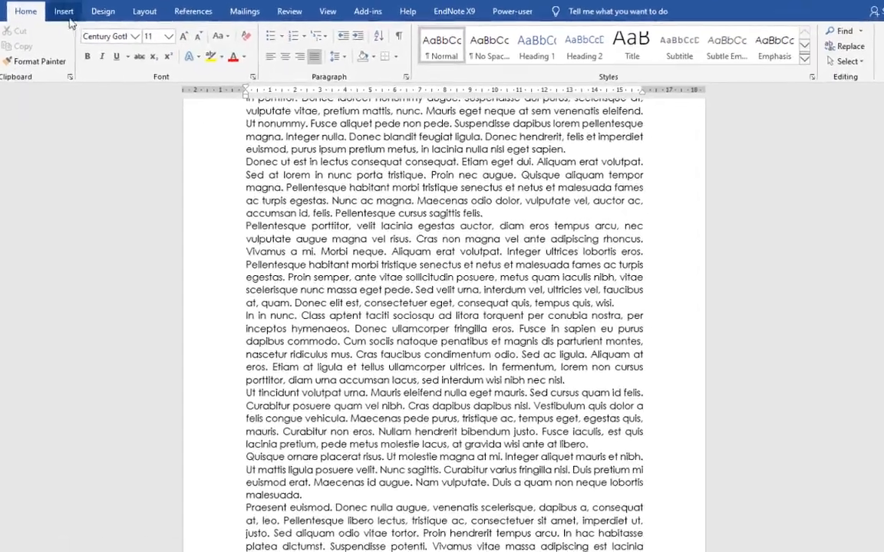
click(90, 29)
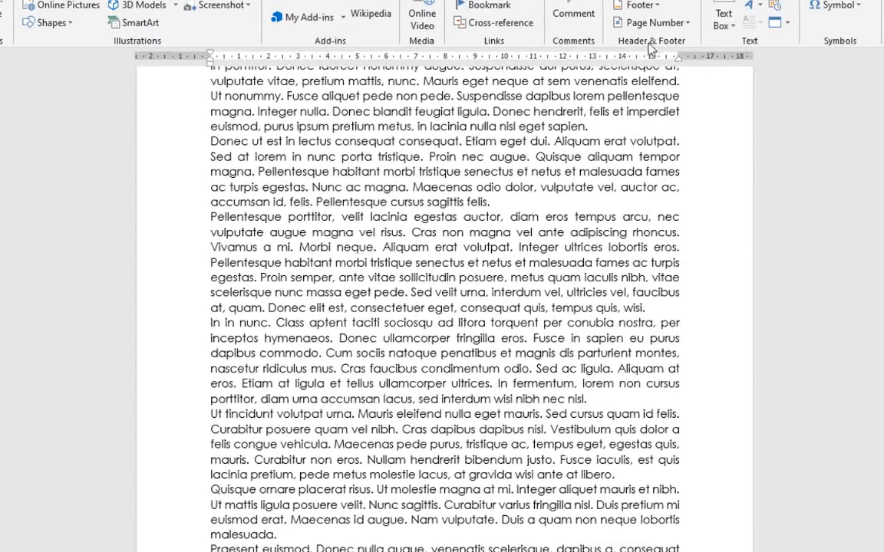
click(655, 23)
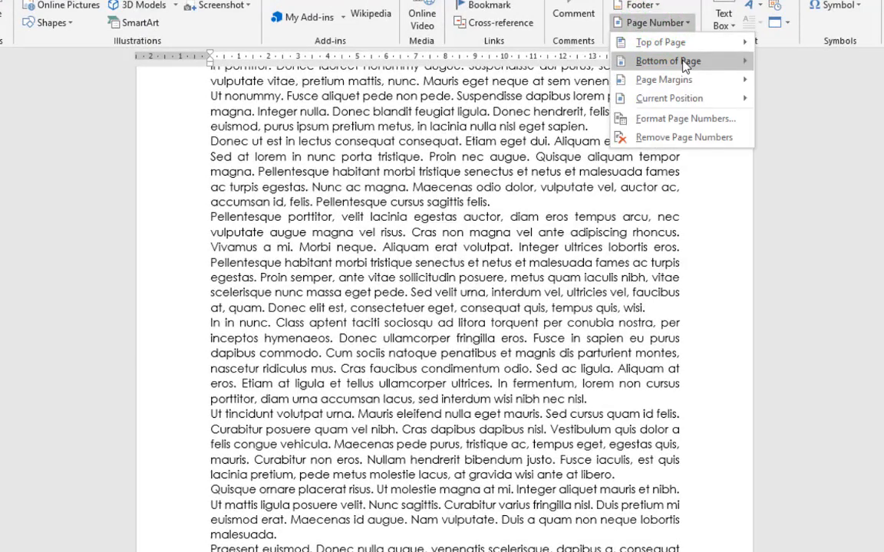
mouse_move(685, 66)
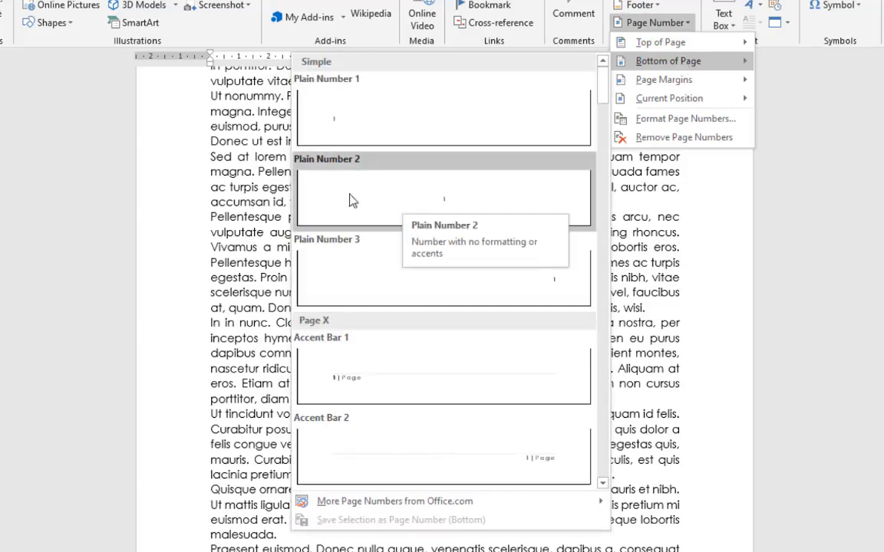
click(423, 194)
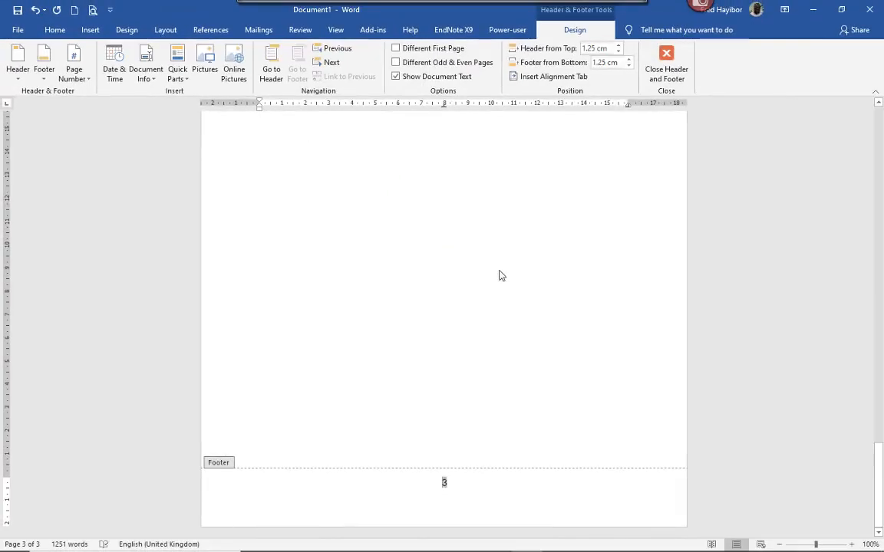
- Turn on Different First Page so the first page's footer carries no page number
scroll(499, 276, up, 20)
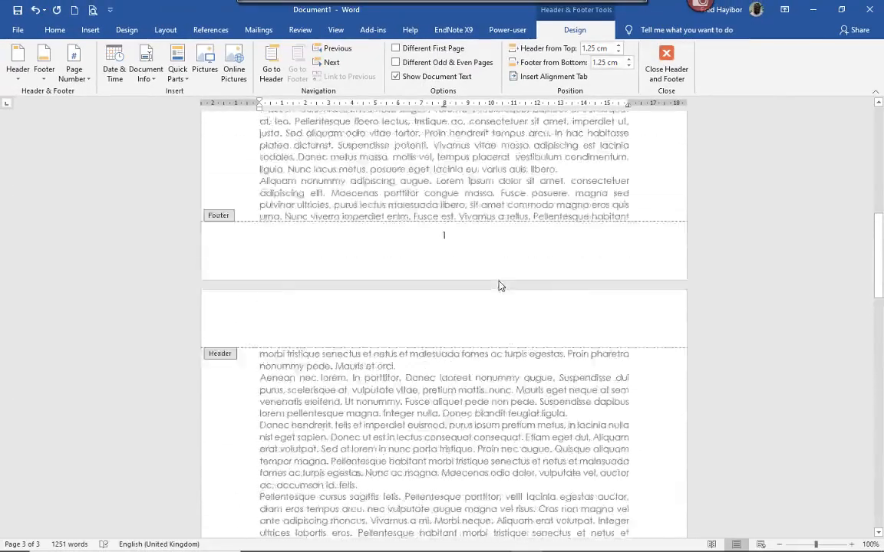
scroll(498, 286, up, 15)
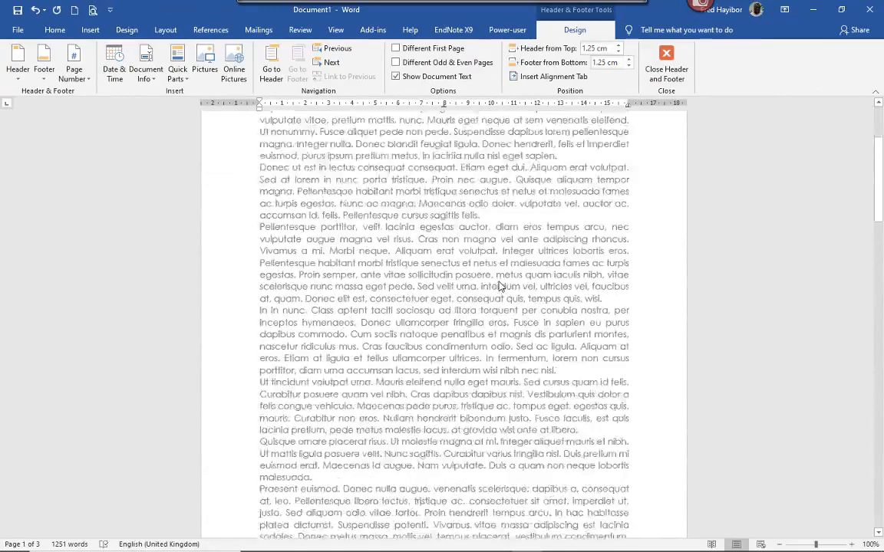
scroll(499, 286, down, 10)
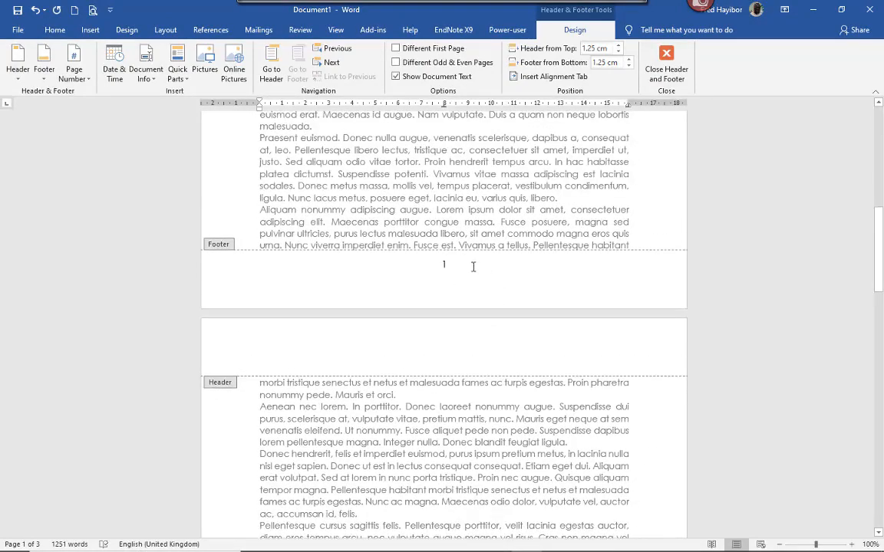
scroll(472, 266, up, 5)
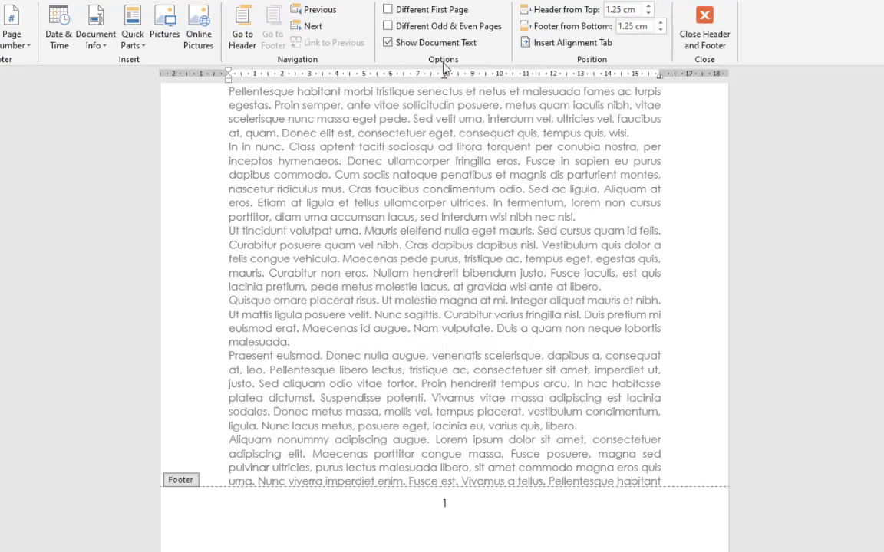
click(388, 10)
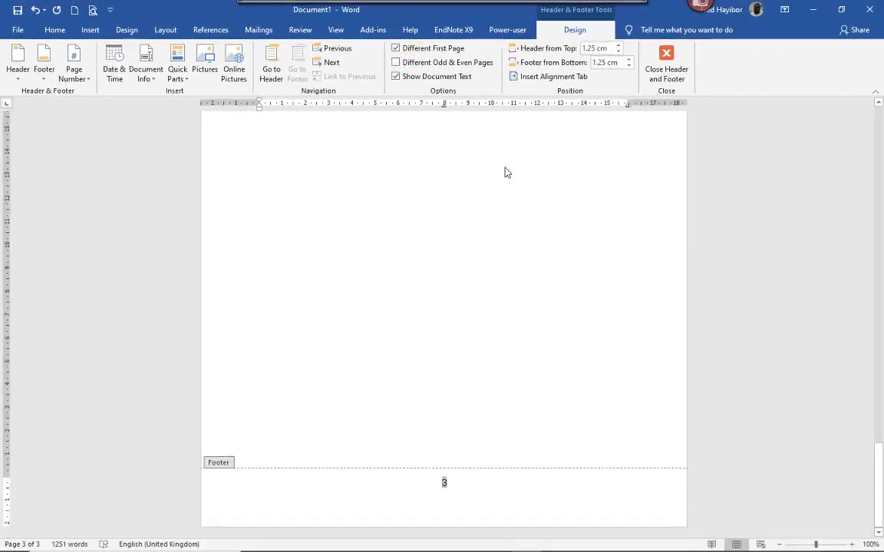
- Examine the footers of the first and second pages to see how the pages are numbered
scroll(506, 171, up, 20)
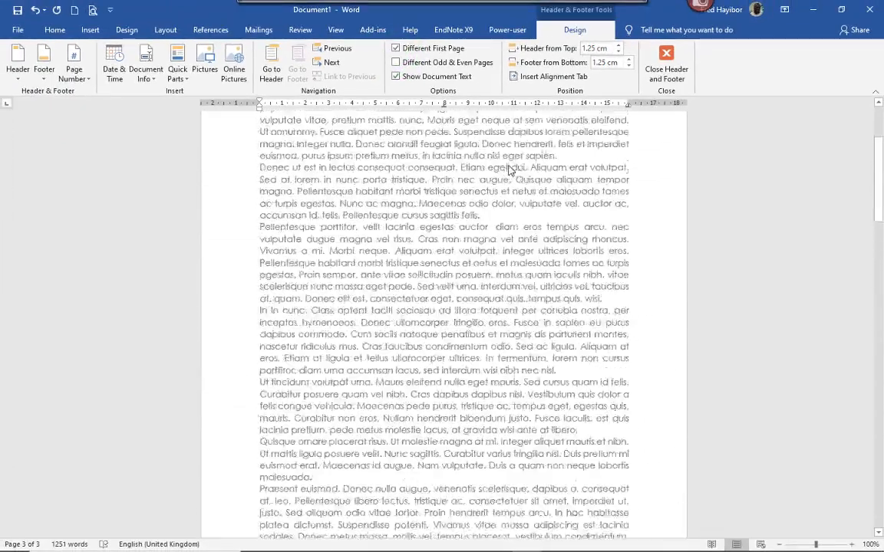
scroll(509, 167, up, 8)
scroll(509, 173, down, 12)
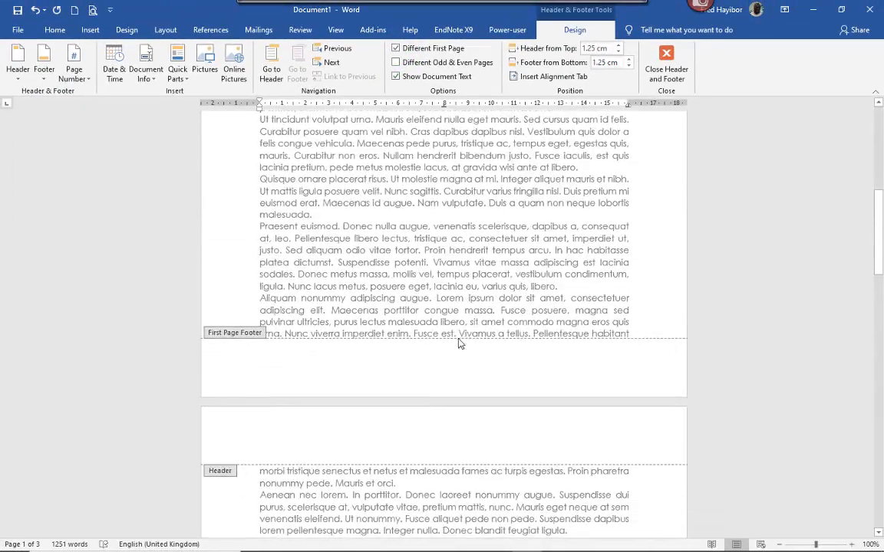
scroll(464, 194, down, 13)
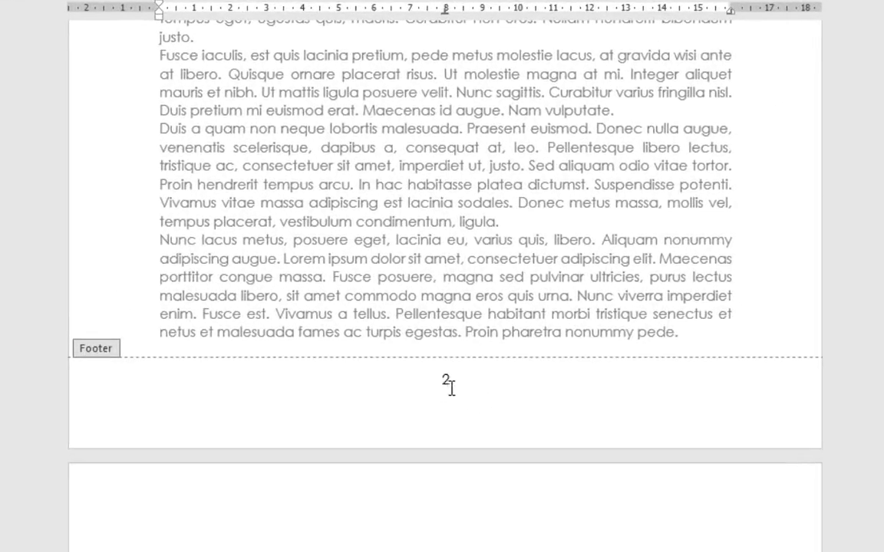
scroll(472, 380, down, 3)
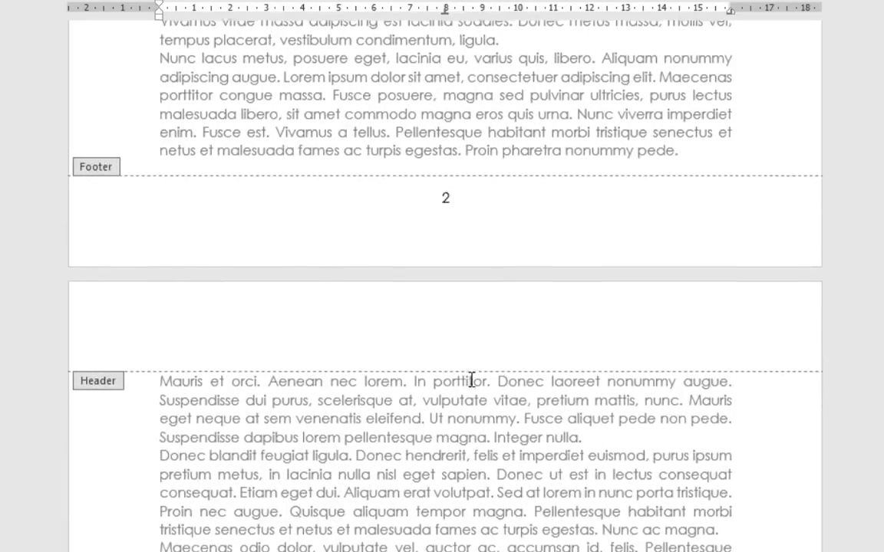
scroll(453, 203, up, 6)
scroll(476, 234, up, 20)
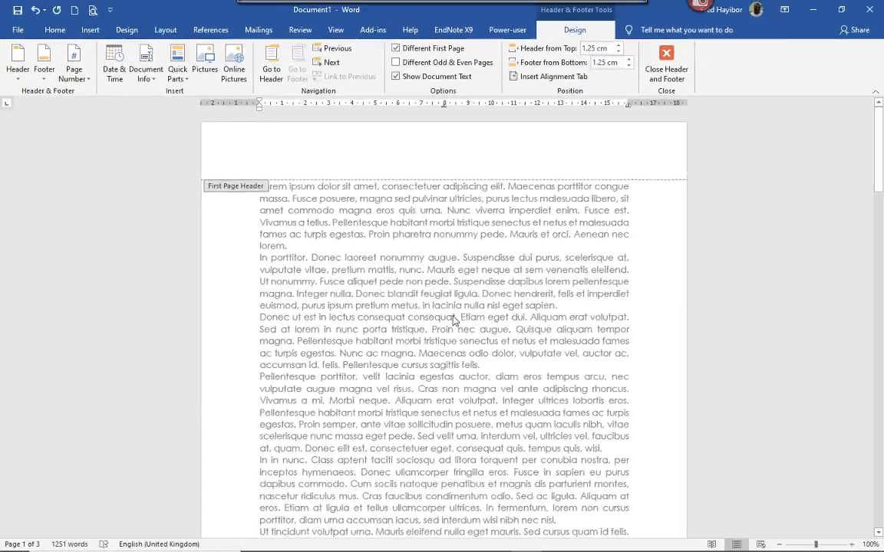
scroll(456, 331, down, 15)
scroll(451, 321, down, 10)
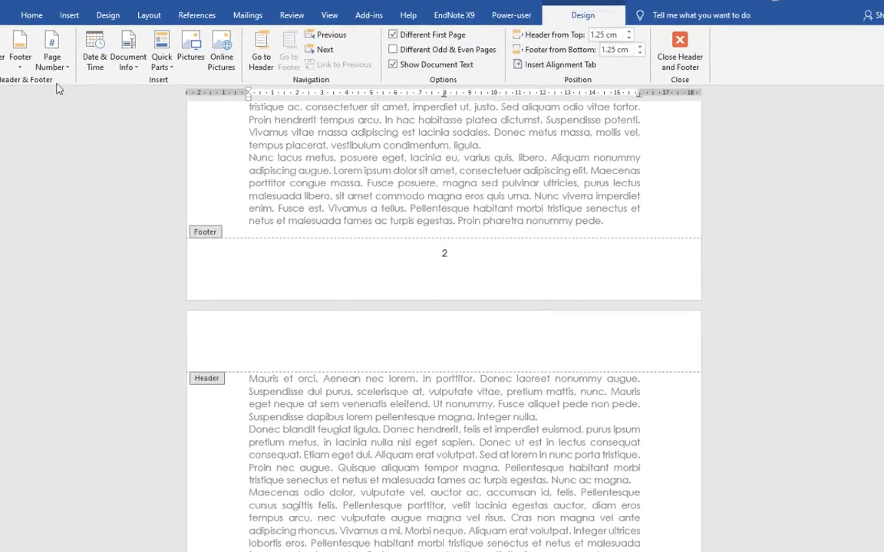
- Format the page numbers to start at 0, so that the second page is numbered 1
click(54, 65)
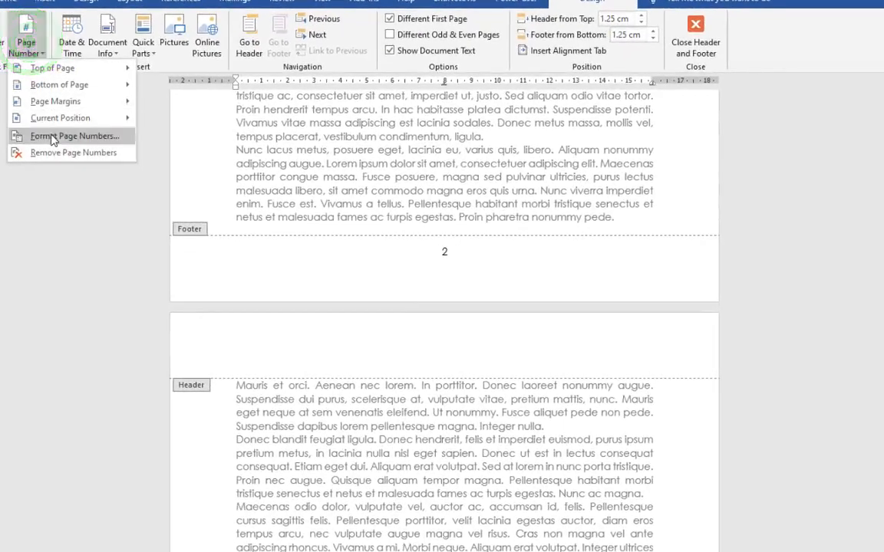
click(74, 143)
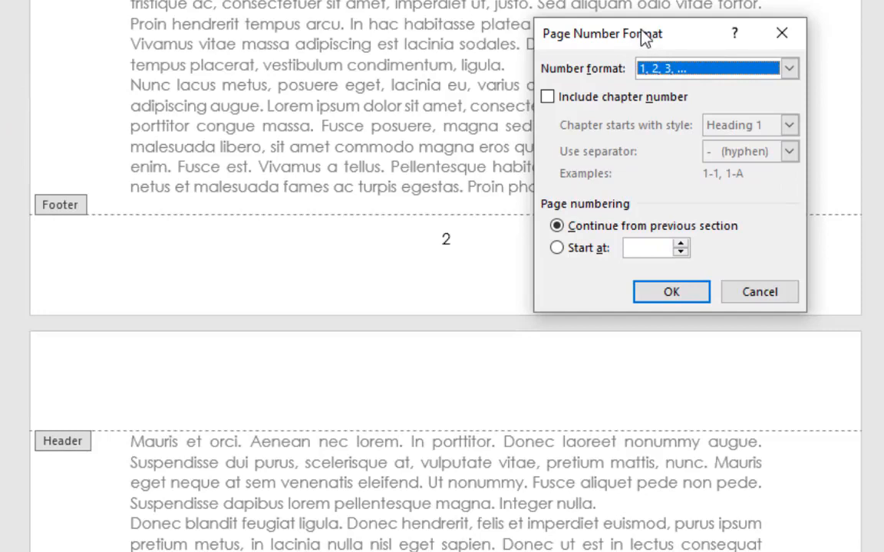
drag(643, 35, 654, 31)
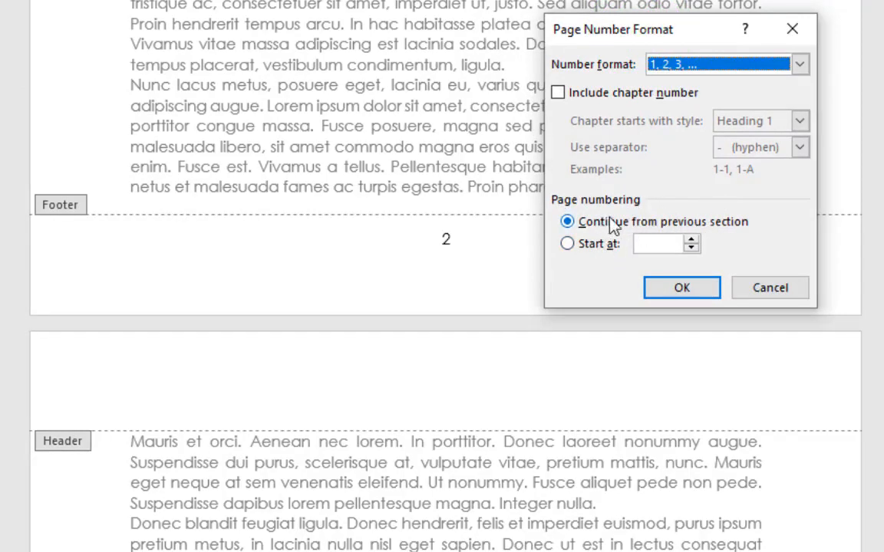
click(567, 244)
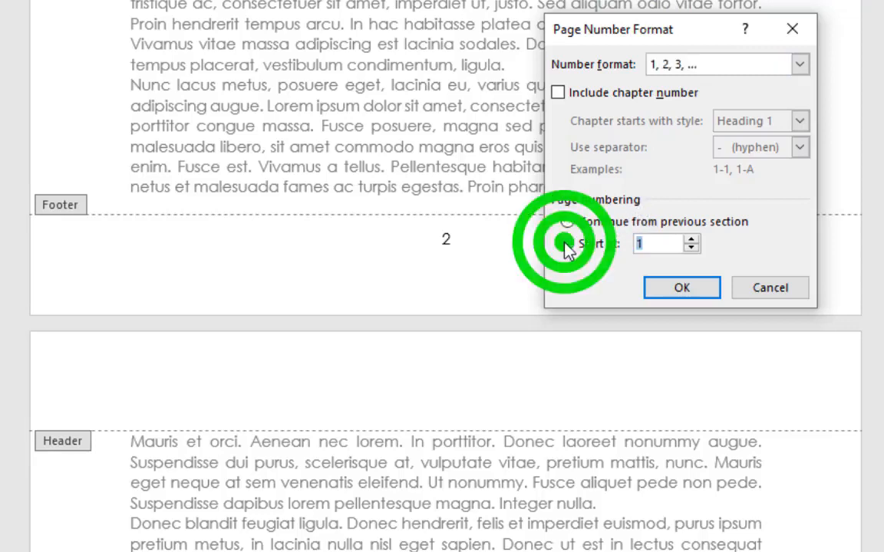
click(691, 247)
click(682, 291)
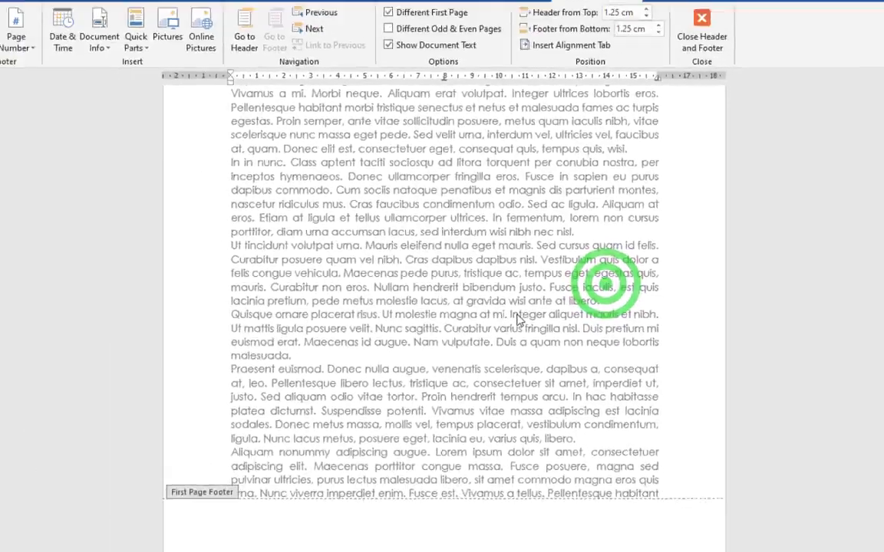
- Check the first page's footer and the page number on the second page after the numbering change
scroll(506, 314, down, 1)
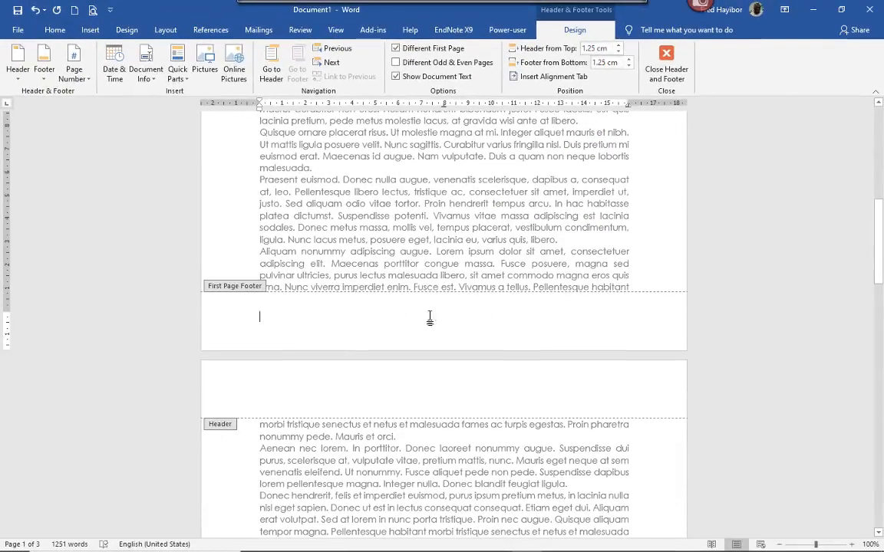
scroll(483, 316, down, 20)
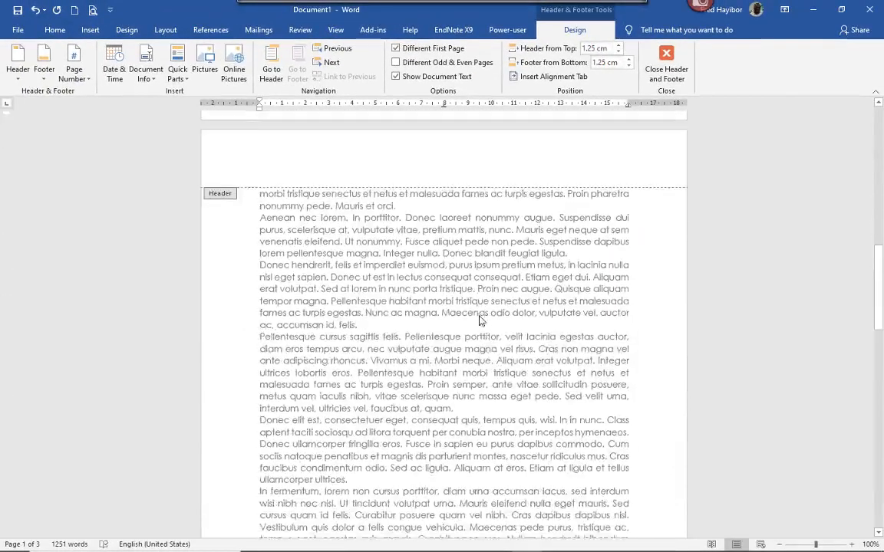
scroll(477, 319, down, 3)
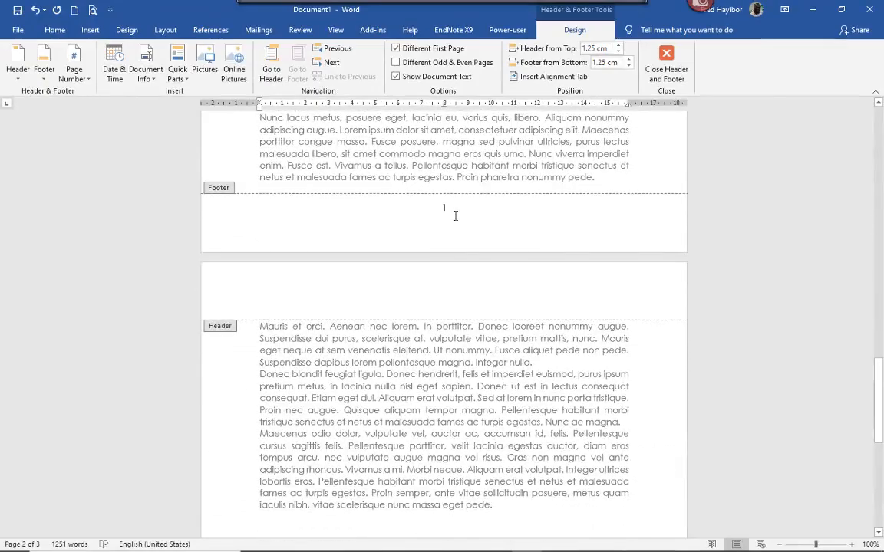
scroll(455, 219, up, 18)
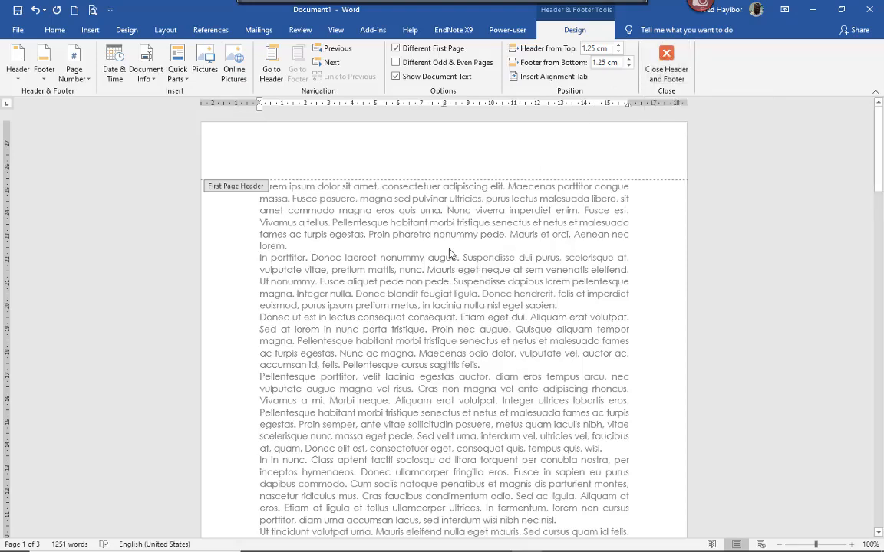
scroll(448, 253, down, 1)
scroll(447, 230, up, 1)
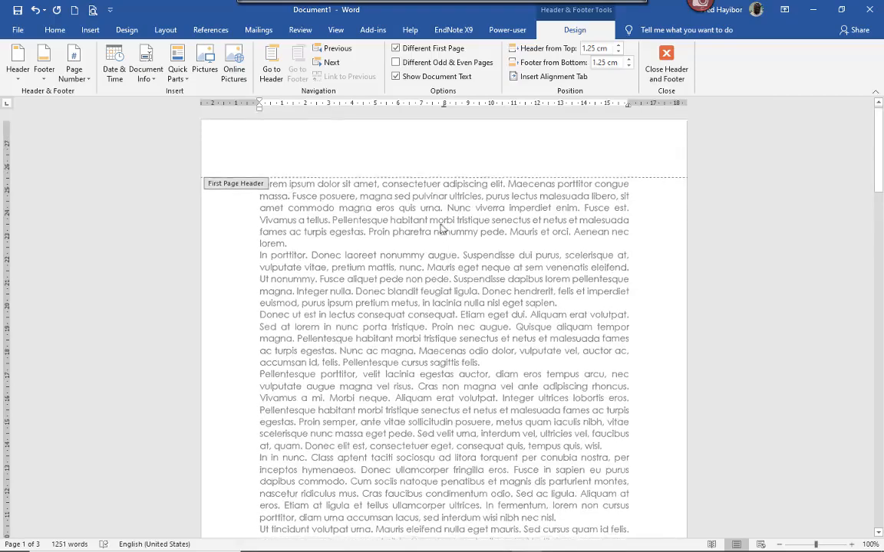
- Leave header and footer editing, create a new blank document and paste the copied problem-statement article into it
double_click(437, 242)
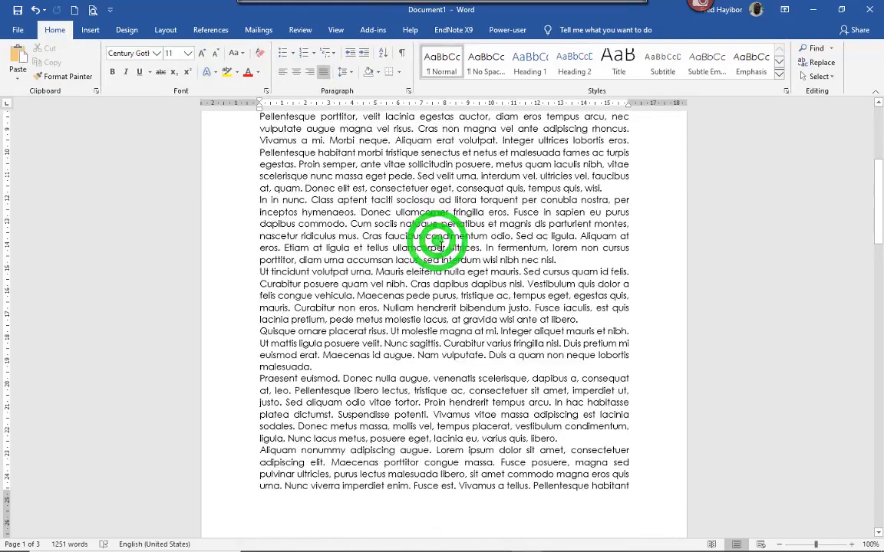
scroll(441, 250, up, 2)
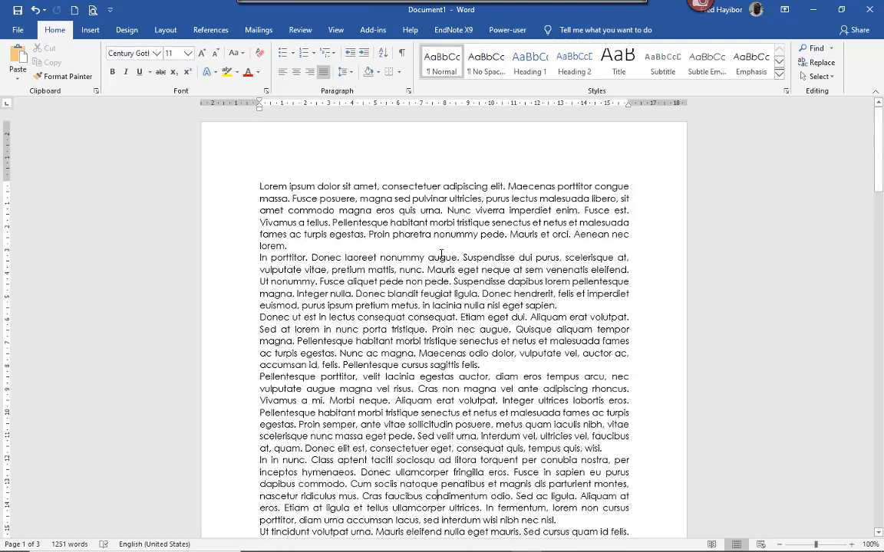
key(ctrl+n)
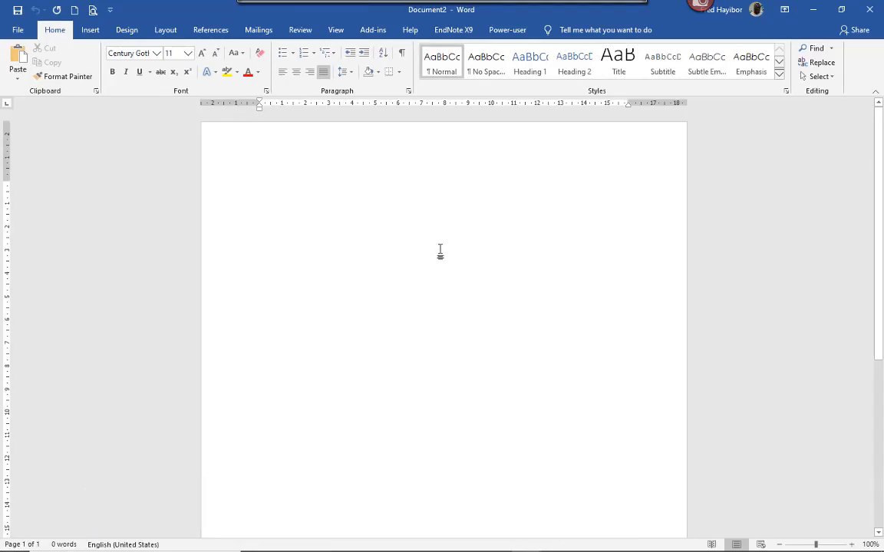
key(ctrl+v)
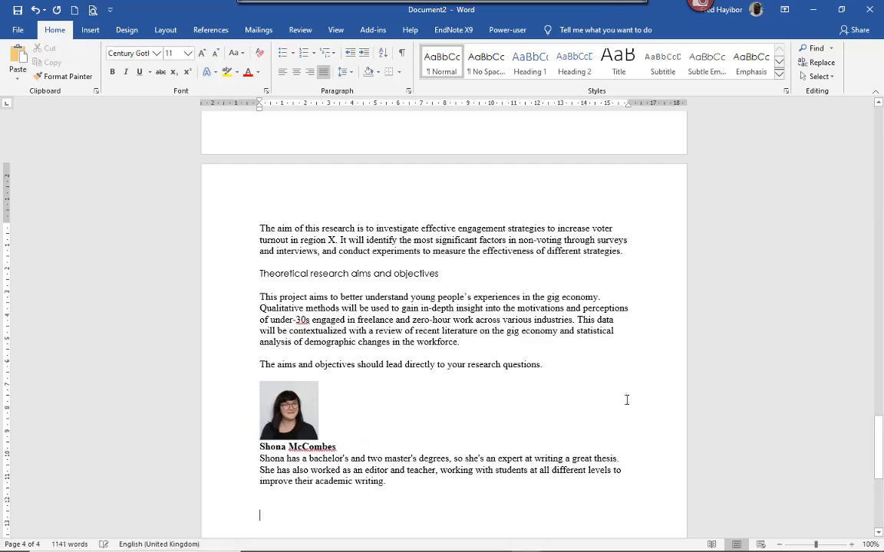
- Insert blank lines above the article's opening link until the article starts on the second page
click(877, 435)
drag(872, 406, 876, 138)
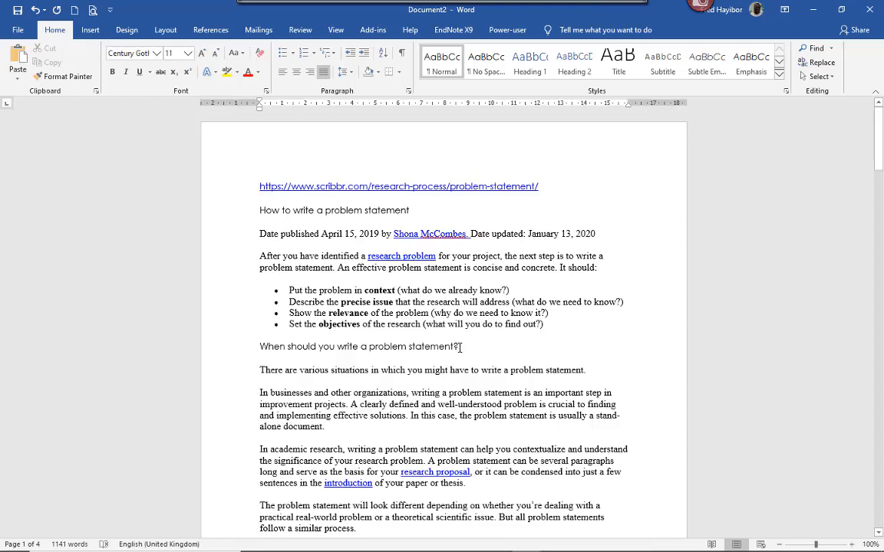
click(259, 186)
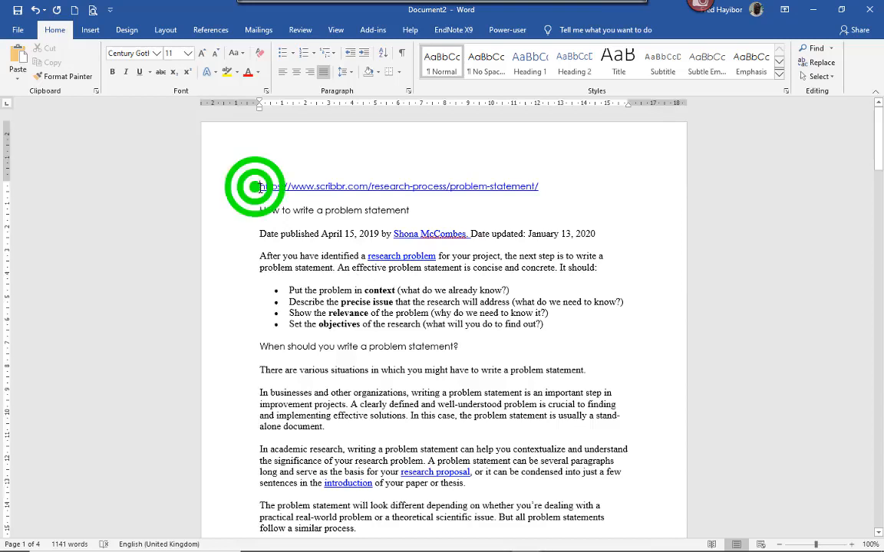
key(Return)
key(Return)
key(Return)
key(Return)
key(Return)
key(Return)
key(Return)
key(Return)
key(Return)
key(Return)
key(Return)
key(Return)
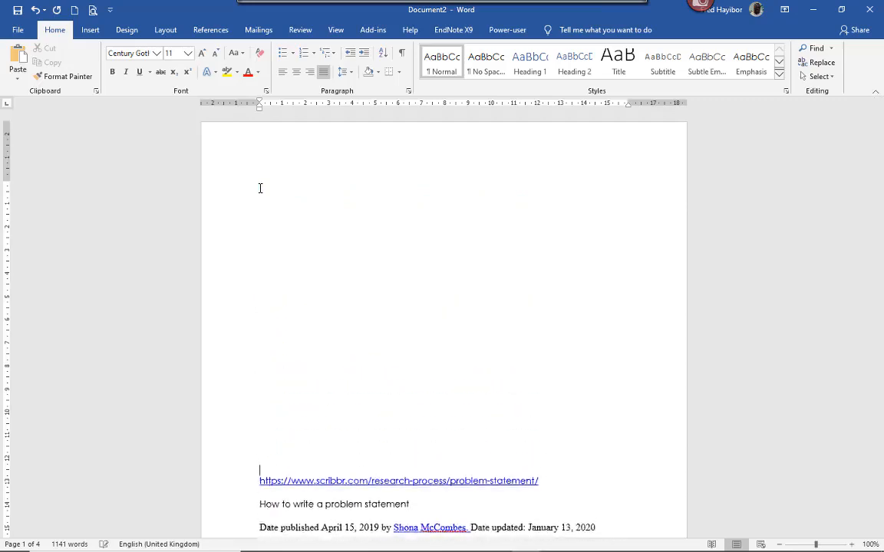
key(Return)
key(Return)
key(Return)
key(Return)
key(Return)
key(Return)
key(Return)
key(Return)
key(Return)
key(Return)
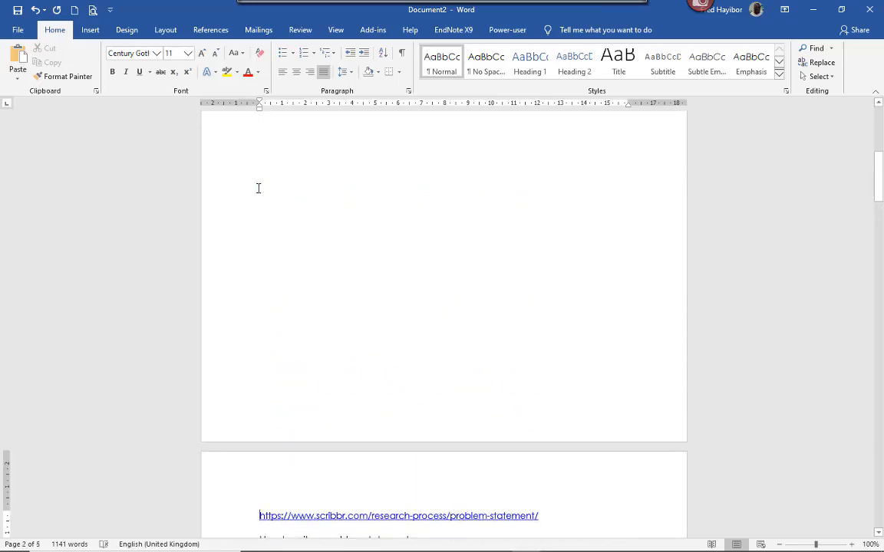
- Add further blank lines above the opening link so that the article starts at the top of the fourth page
scroll(352, 250, down, 4)
scroll(352, 250, down, 2)
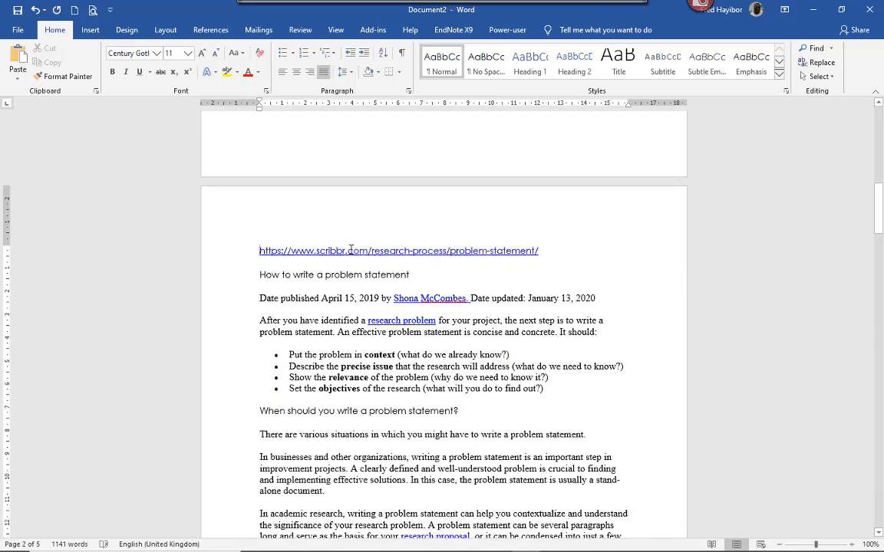
key(Return)
key(Return)
key(Return)
key(Return)
key(Return)
key(Return)
key(Return)
key(Return)
key(Return)
key(Return)
key(Return)
key(Return)
key(Return)
key(Return)
key(Return)
key(Return)
key(Return)
key(Return)
key(Return)
key(Return)
key(Return)
key(Return)
key(Return)
key(Return)
key(Return)
key(Return)
key(Return)
key(Return)
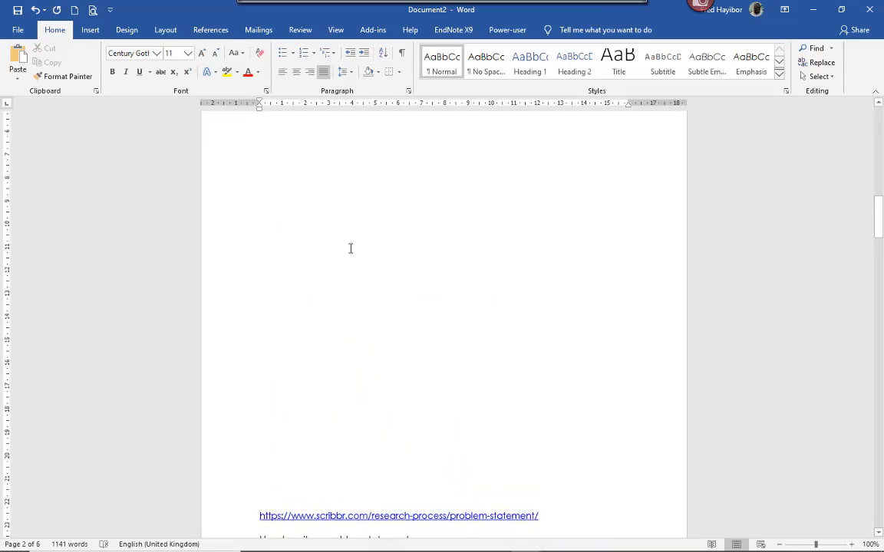
key(Return)
key(Return)
key(Return)
key(Return)
key(Return)
key(Return)
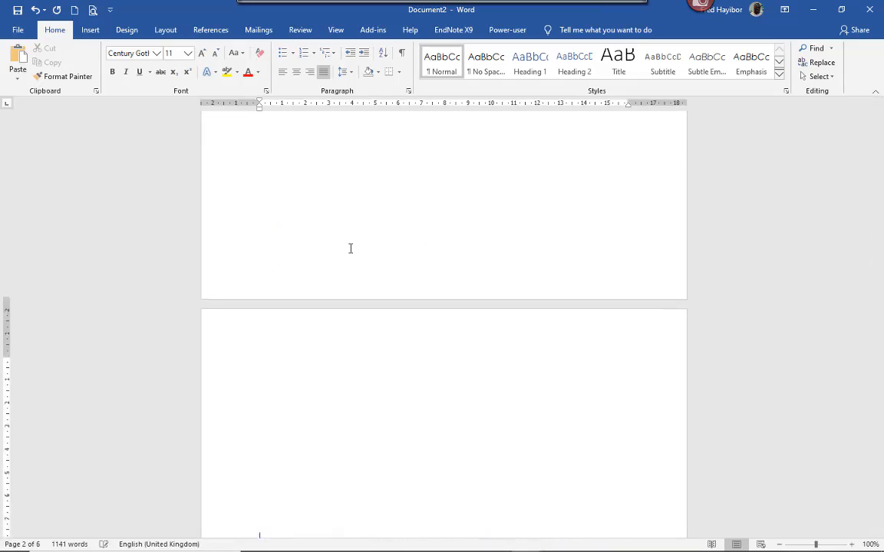
key(Return)
key(Return)
key(Return)
key(Return)
key(Return)
key(Return)
key(Return)
key(Return)
key(Return)
key(Return)
key(Return)
key(Return)
key(Return)
key(Return)
key(Return)
key(Return)
key(Return)
key(Return)
key(Return)
key(Return)
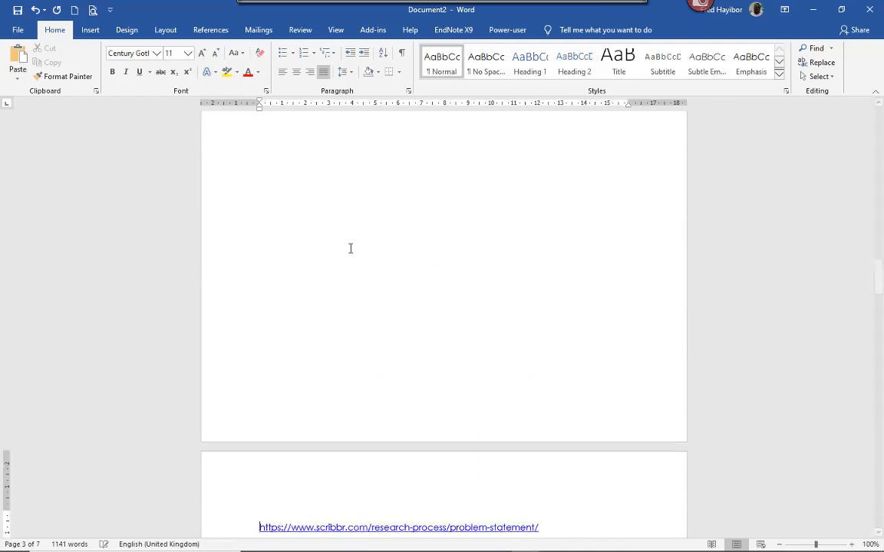
key(BackSpace)
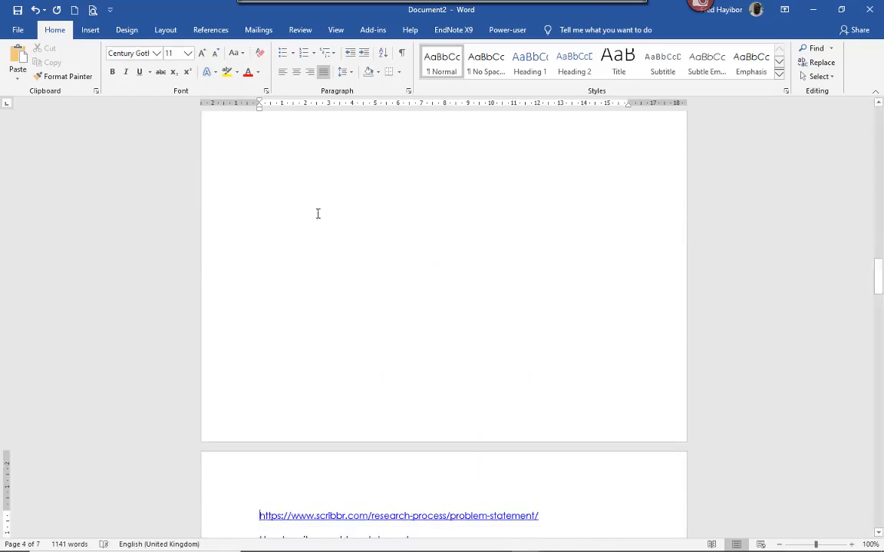
- Enter "Cover Page" on the first line of the empty first page
scroll(317, 213, up, 3)
drag(879, 277, 875, 138)
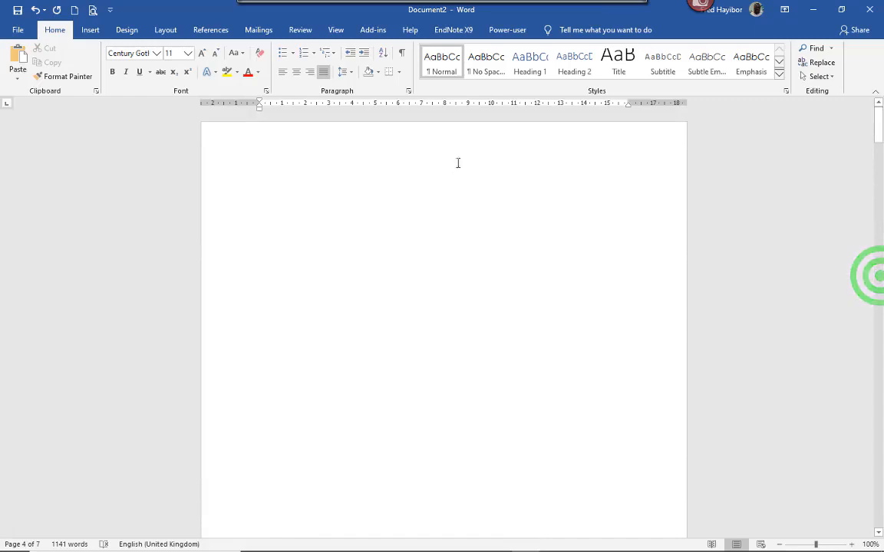
click(407, 162)
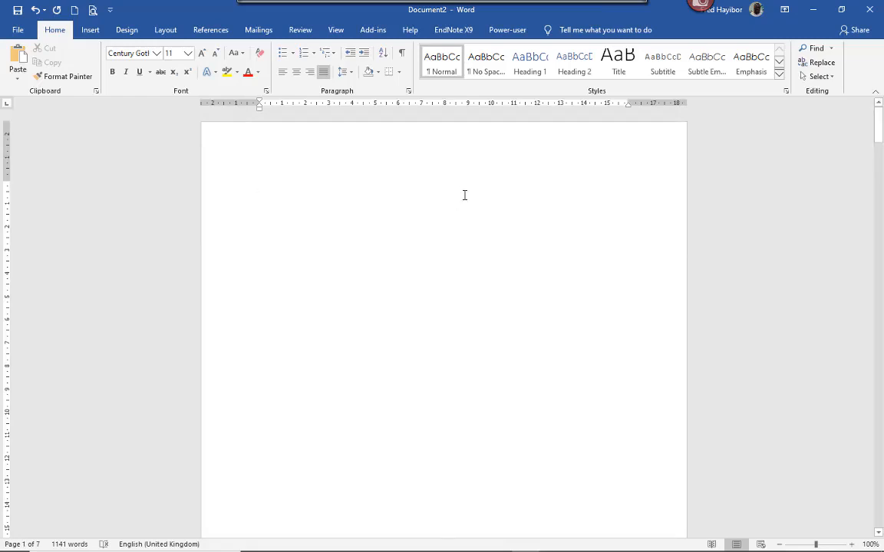
text(Cover Page)
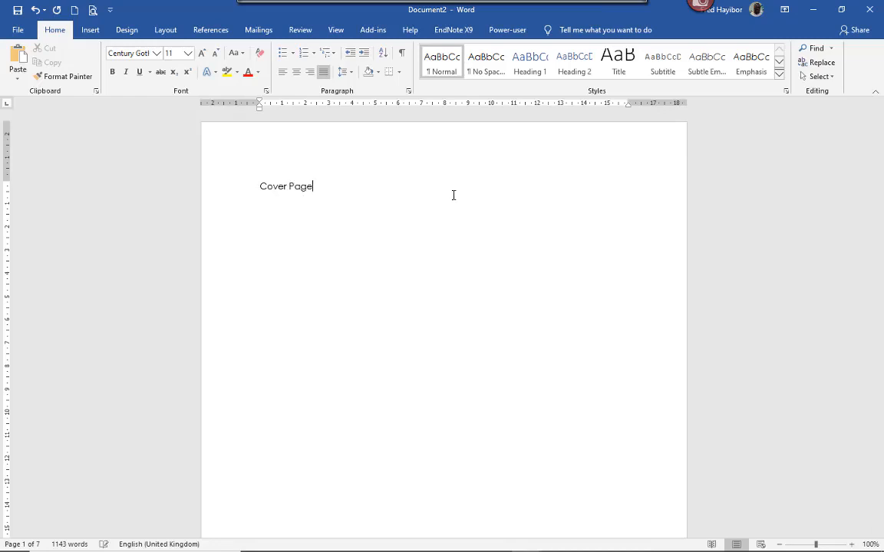
- Enter "Title Page" on the first line of the empty second page
scroll(452, 193, down, 10)
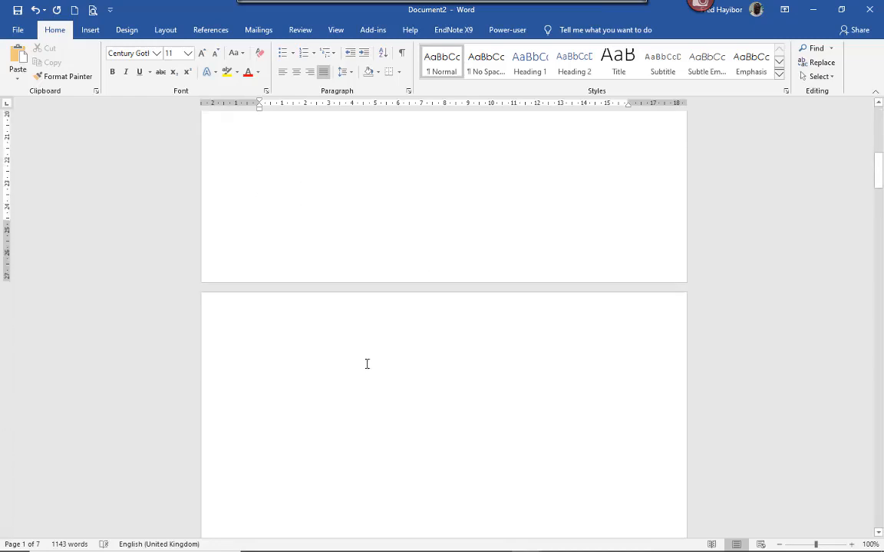
click(361, 324)
text(Ti)
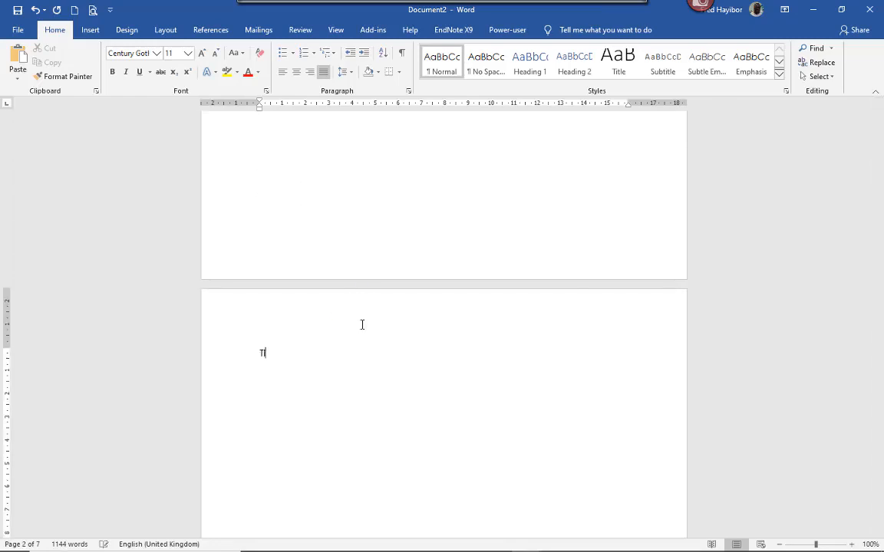
text(tle Page)
- Enter "Table of Contents" on the first line of the empty third page
scroll(363, 375, down, 10)
click(360, 368)
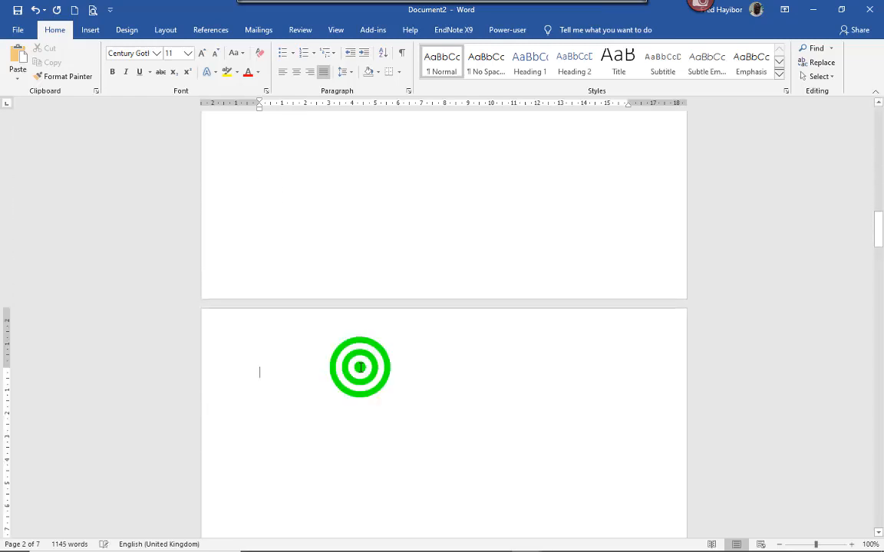
text(Table)
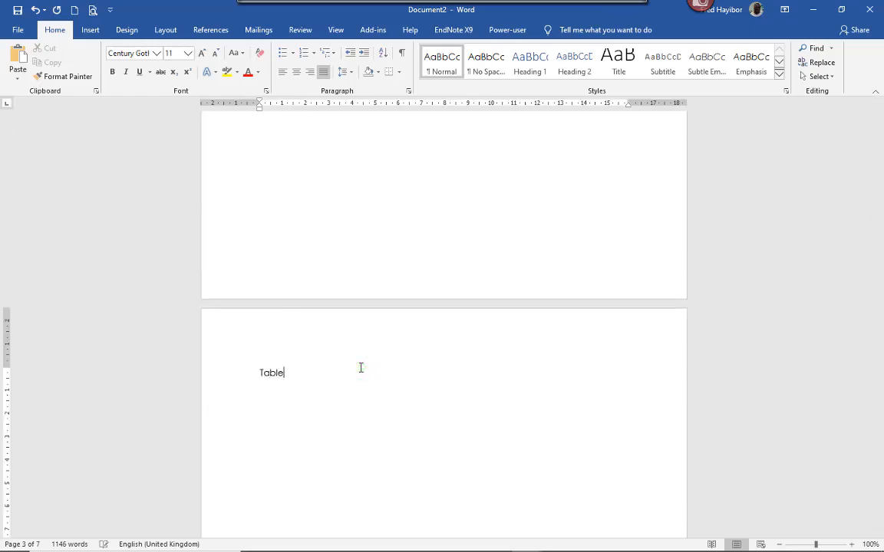
text( of Contents)
- Review the page order from the cover, title and contents pages to the article's first page to plan the numbering
scroll(363, 376, down, 7)
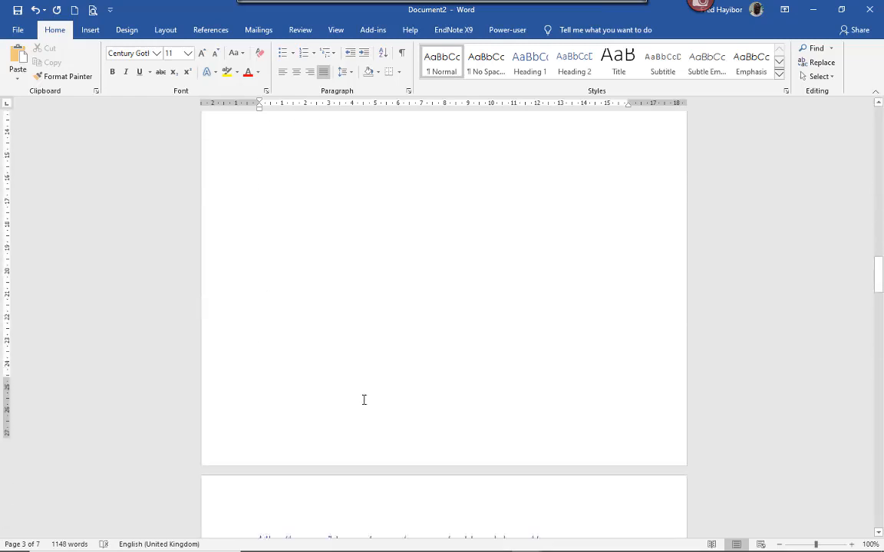
scroll(365, 400, down, 3)
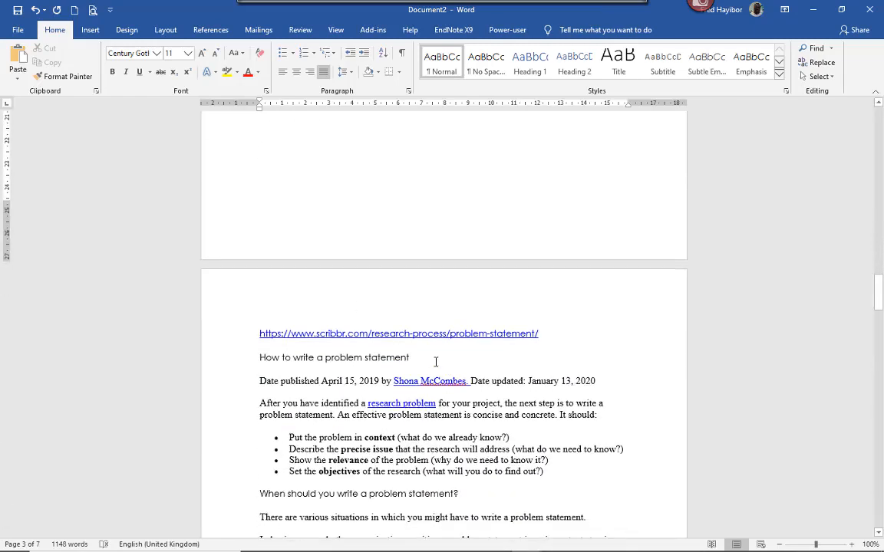
scroll(466, 368, up, 6)
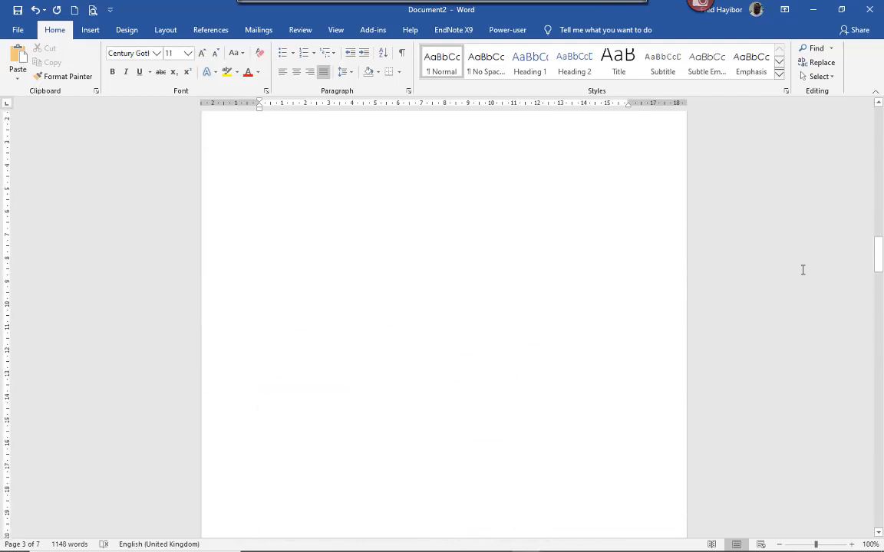
drag(878, 254, 880, 115)
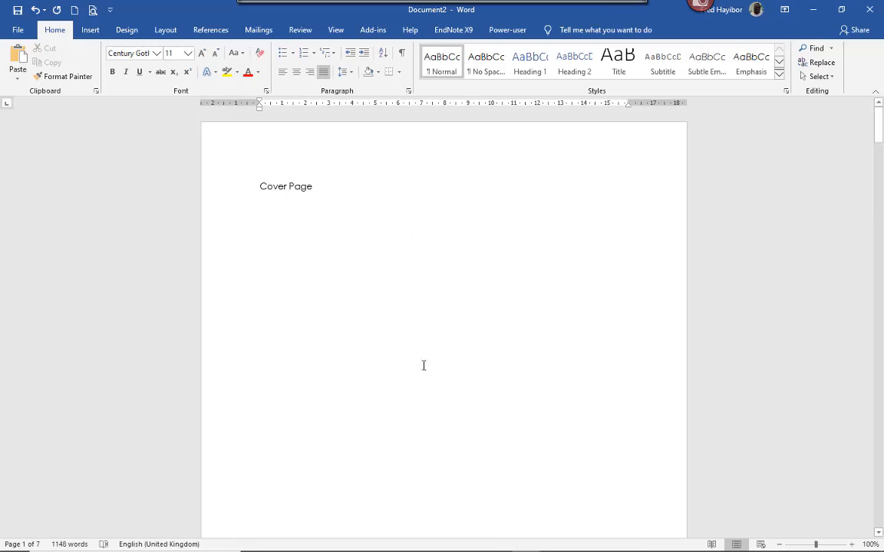
scroll(408, 312, down, 1)
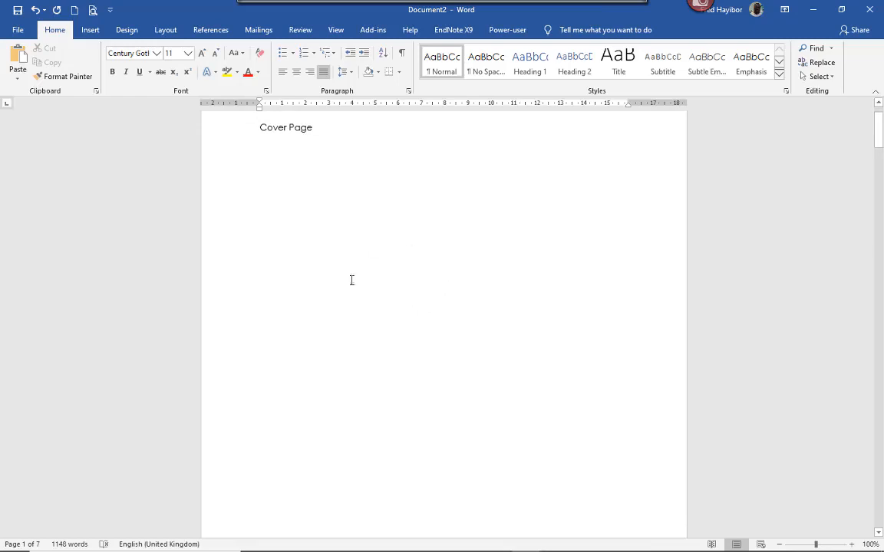
scroll(420, 298, down, 8)
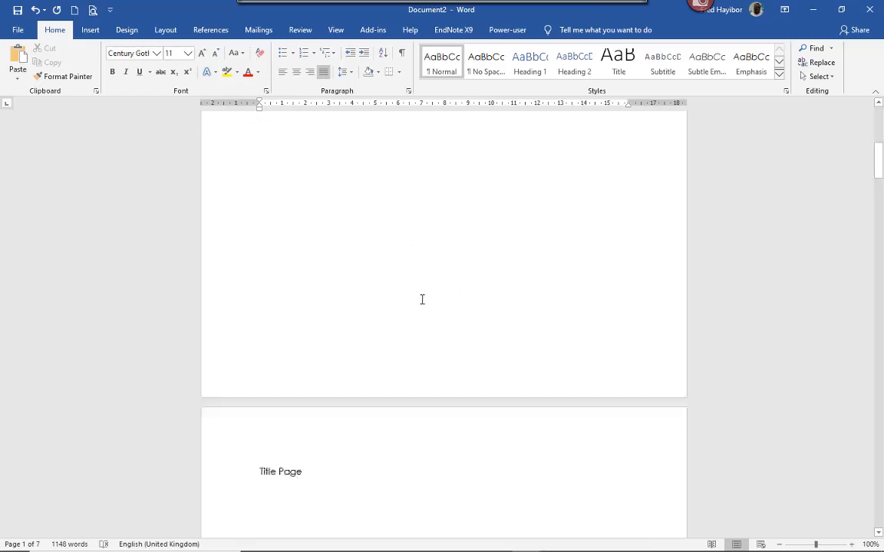
scroll(343, 222, down, 9)
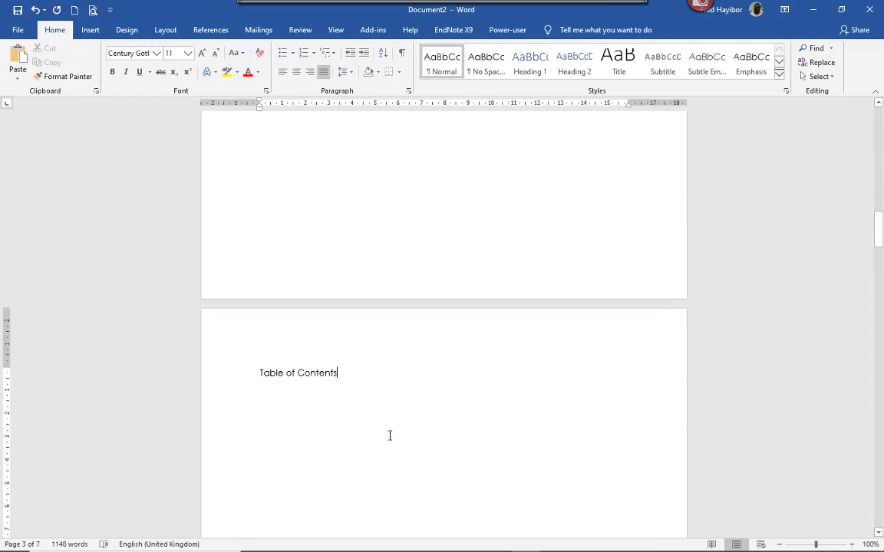
scroll(389, 435, down, 5)
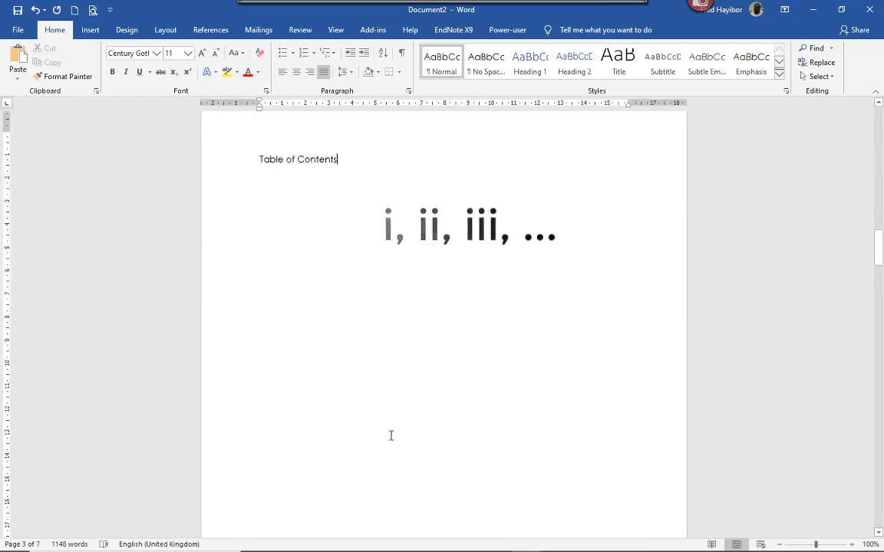
scroll(391, 436, down, 5)
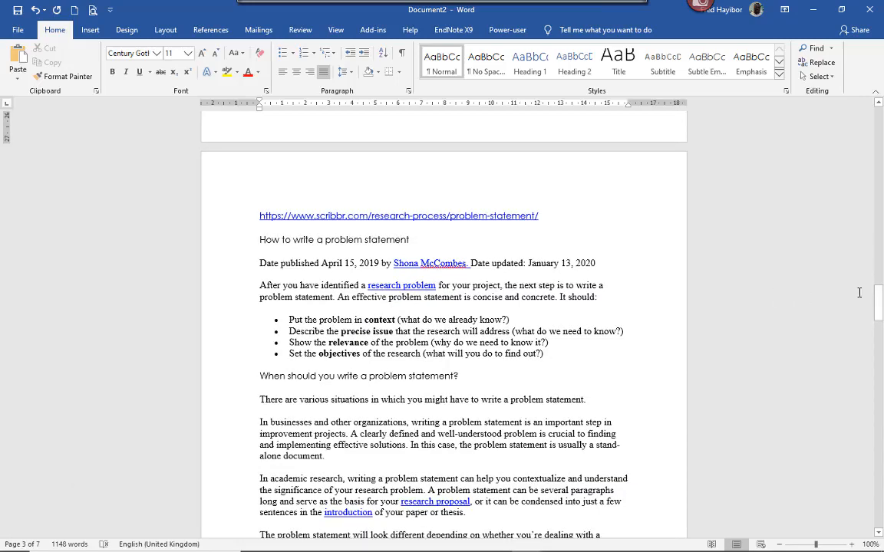
drag(879, 303, 878, 117)
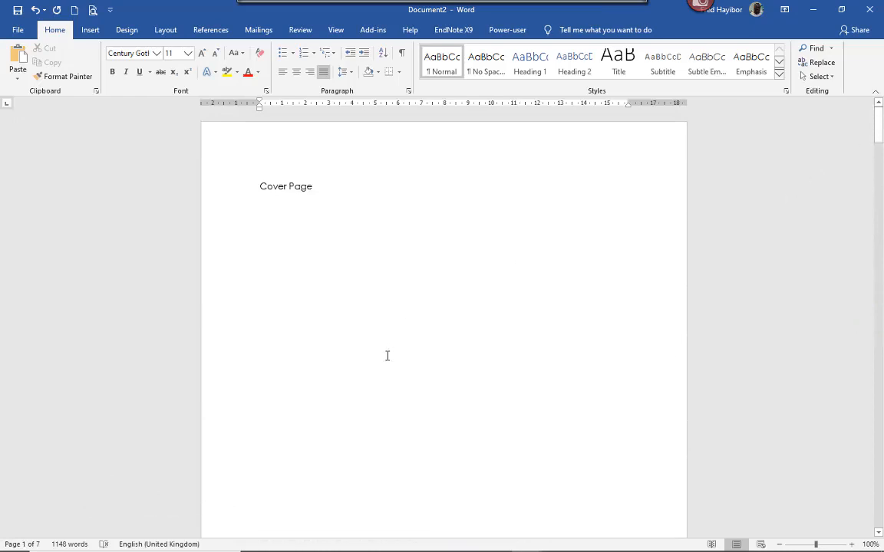
- Insert a Next Page section break at the end of the cover page, ahead of the title page
scroll(388, 356, down, 1)
scroll(388, 356, up, 1)
scroll(387, 355, down, 10)
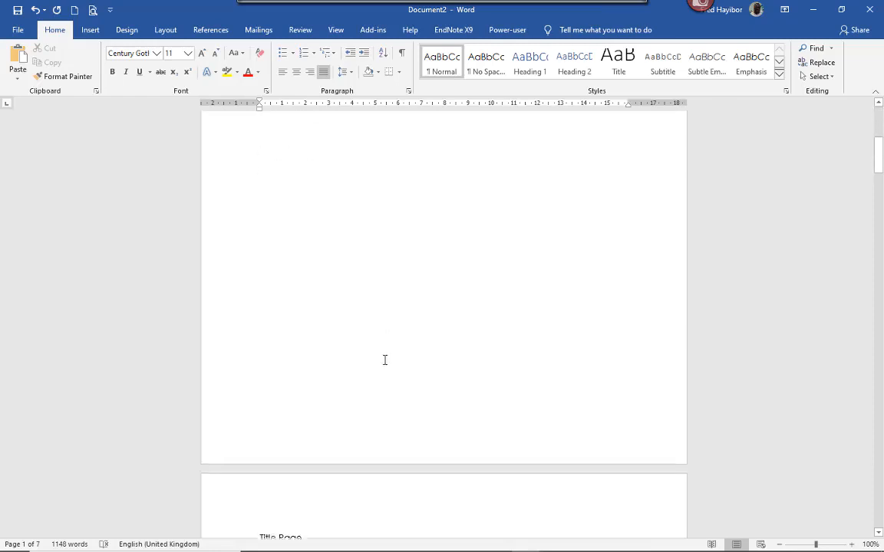
click(267, 353)
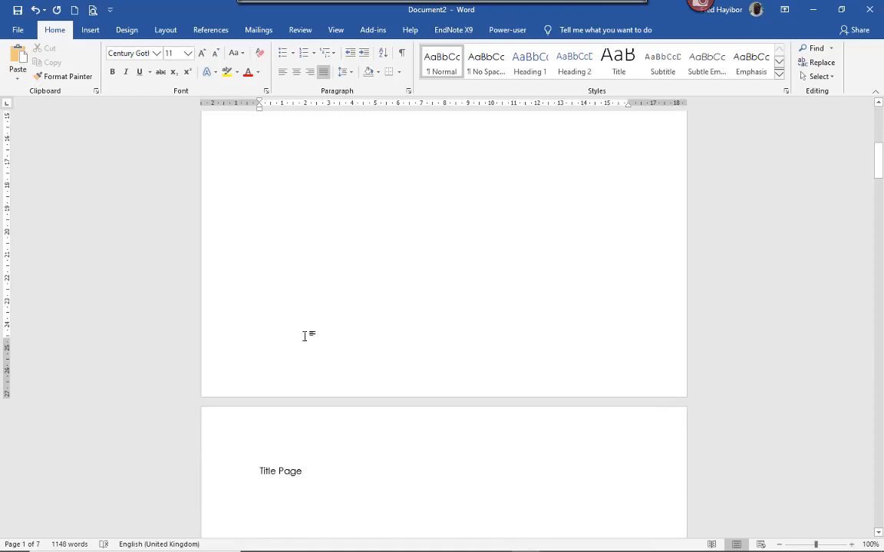
scroll(347, 338, up, 6)
scroll(347, 338, down, 6)
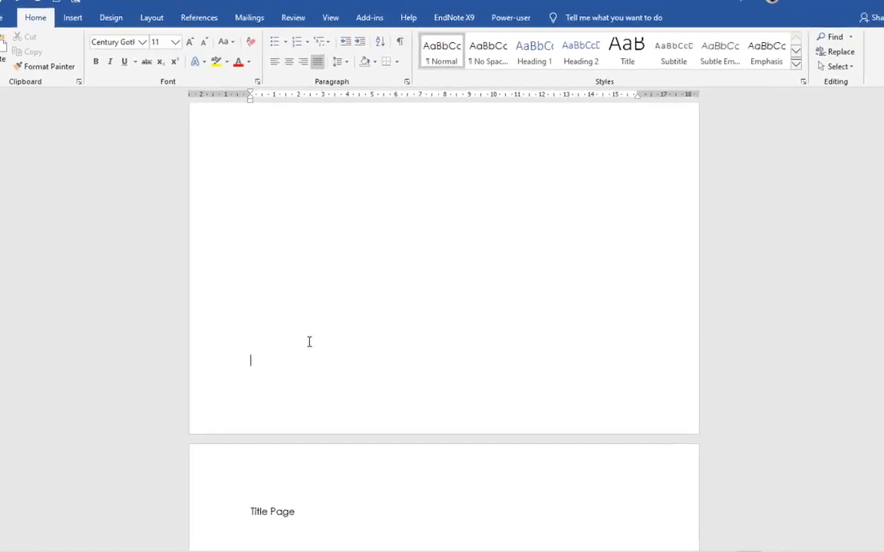
click(151, 17)
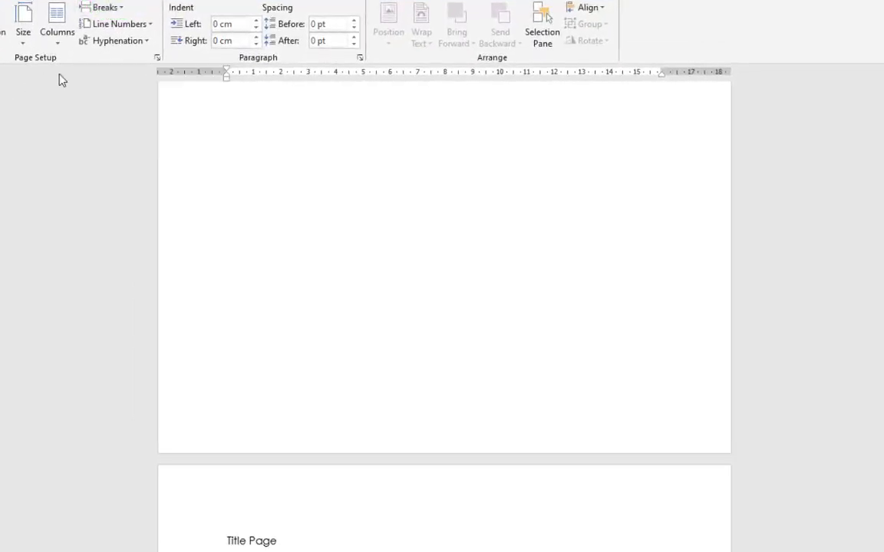
click(102, 9)
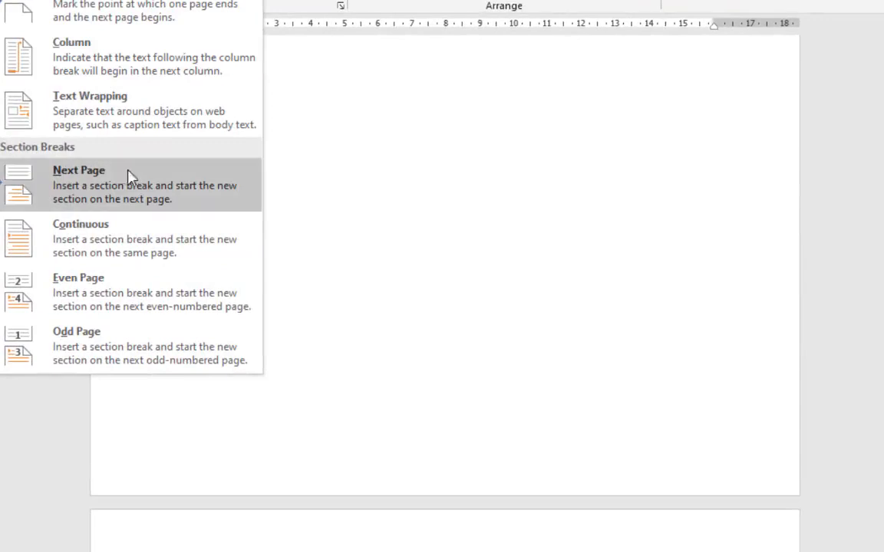
click(123, 188)
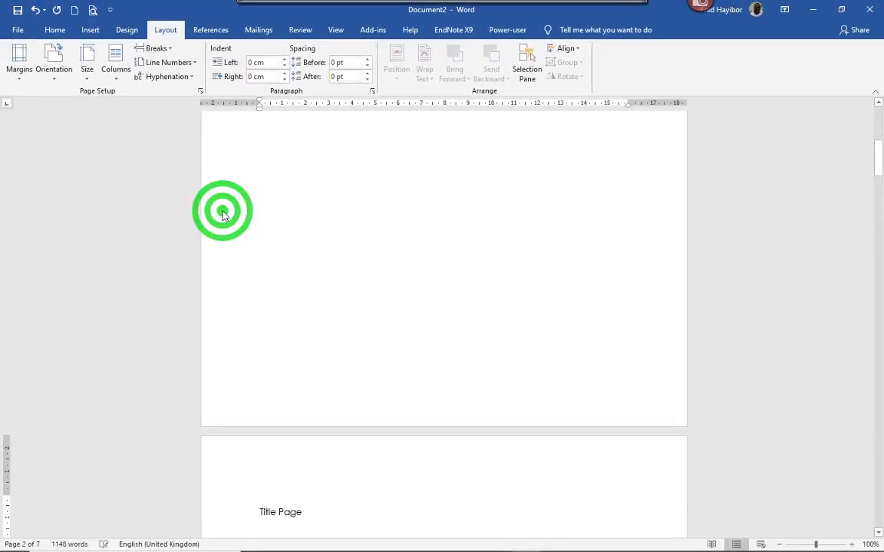
- Open the header and footer areas and check the section labels from the cover page through to the article's first page
scroll(459, 278, down, 2)
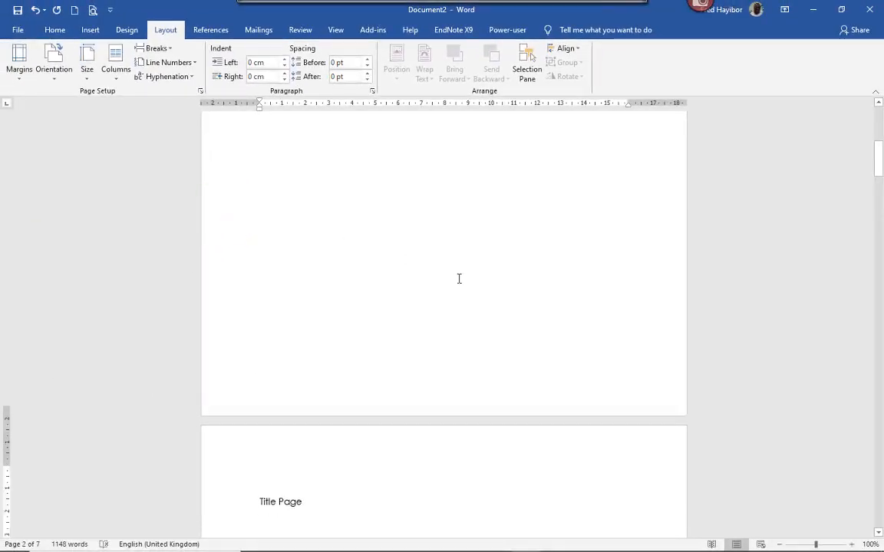
scroll(458, 280, down, 1)
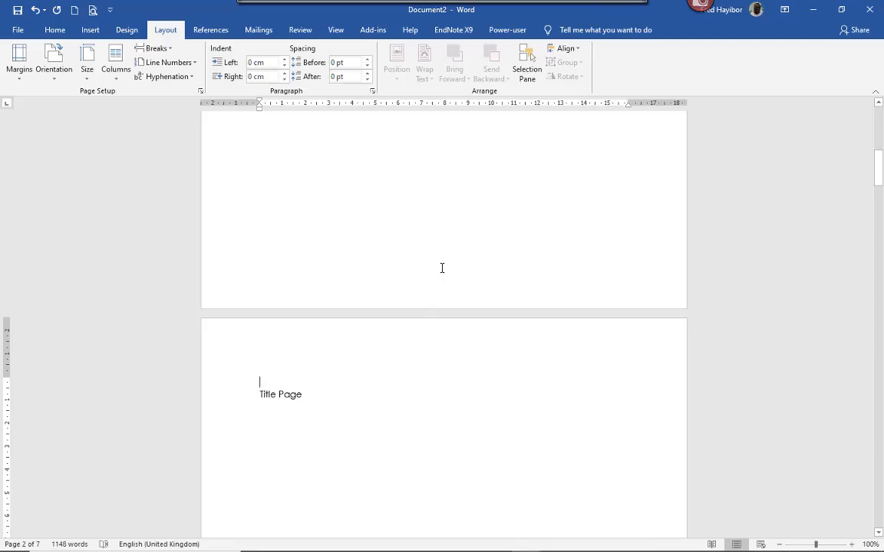
double_click(418, 348)
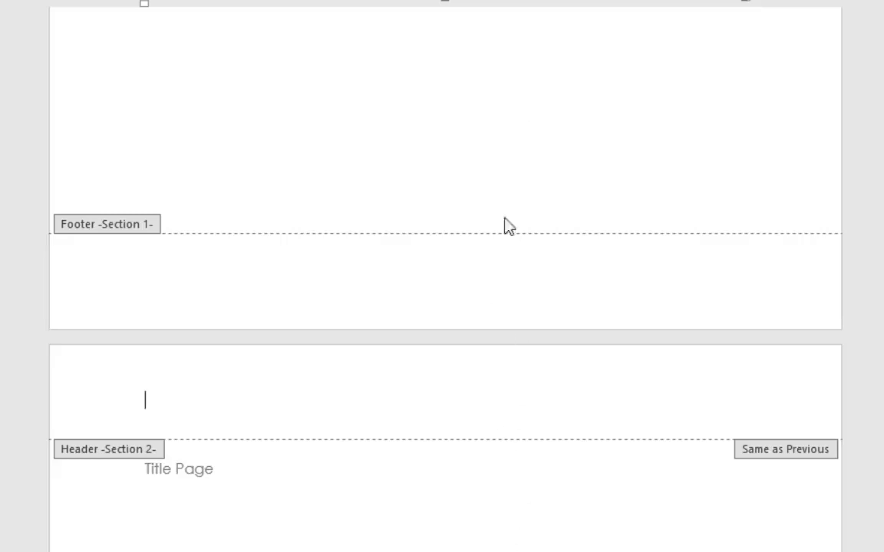
scroll(435, 537, down, 4)
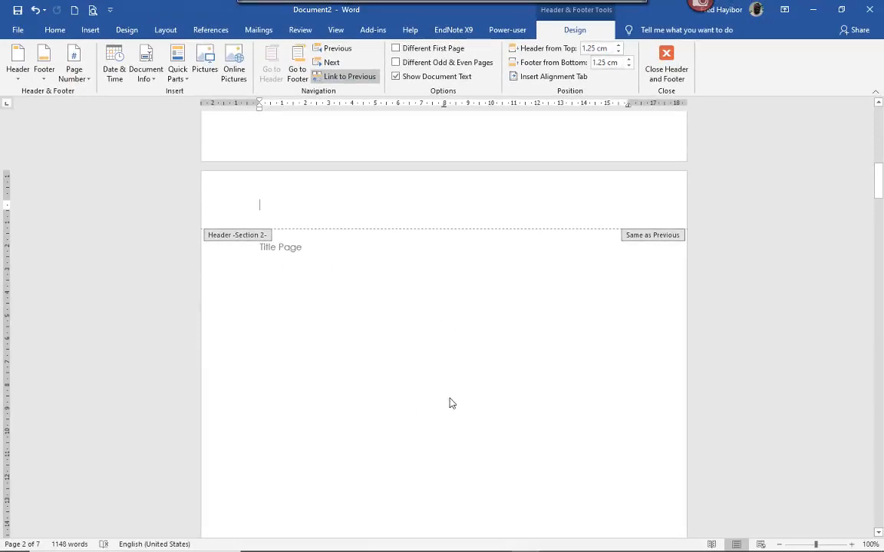
scroll(454, 394, down, 10)
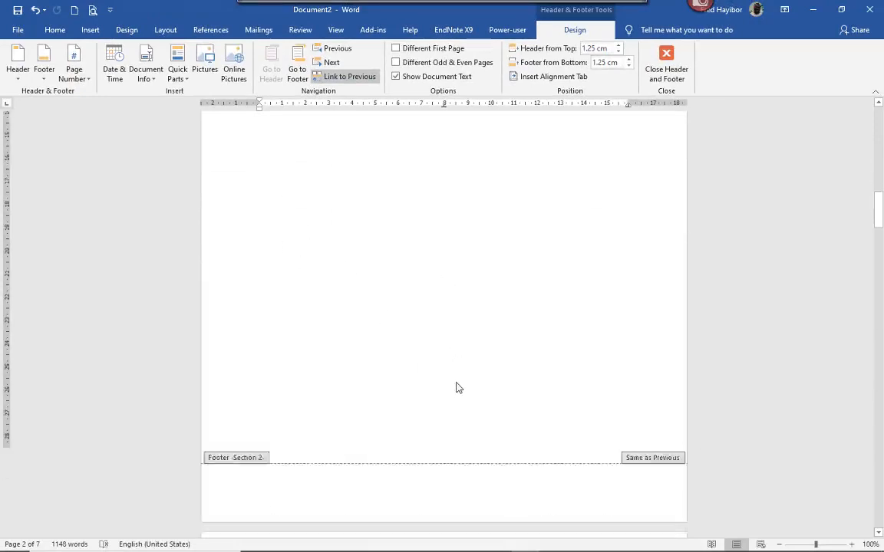
scroll(456, 388, down, 5)
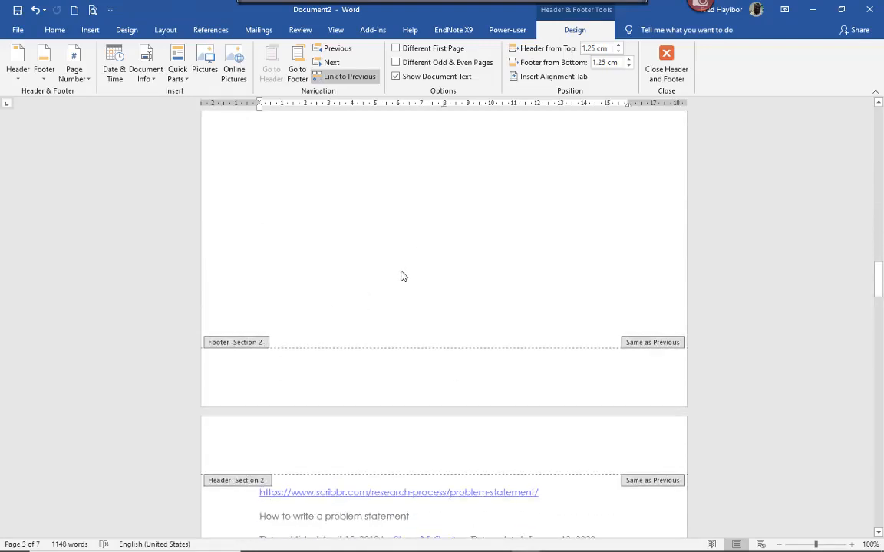
scroll(405, 276, down, 4)
scroll(401, 275, up, 5)
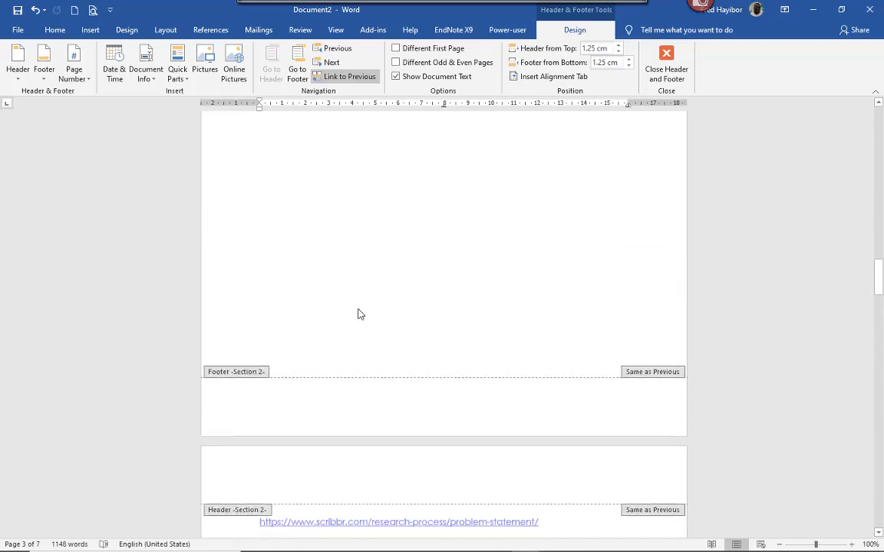
double_click(357, 298)
- Insert a Next Page section break at the end of the Table of Contents page, ahead of the article text
scroll(355, 294, down, 3)
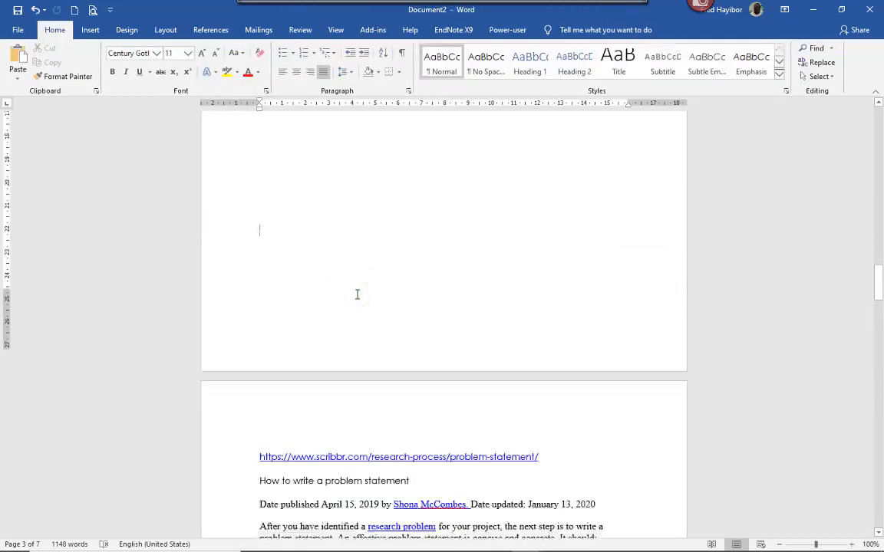
click(255, 257)
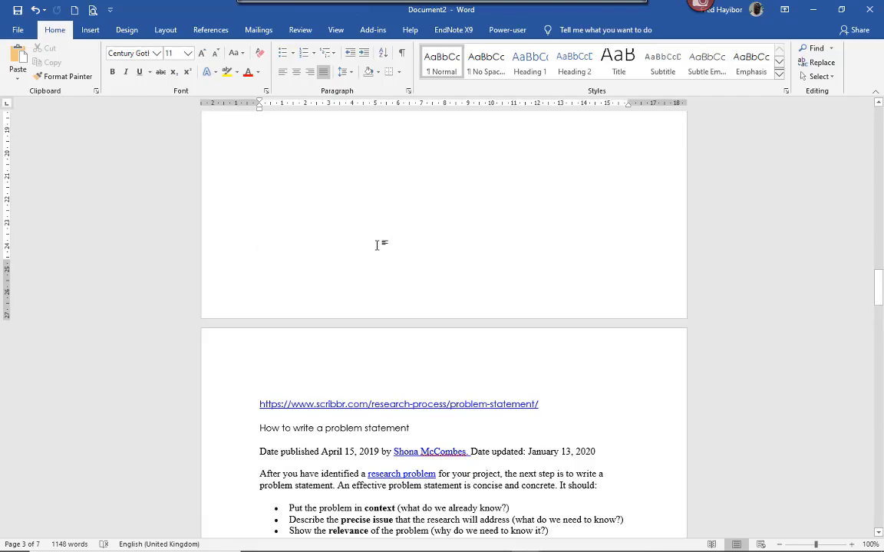
click(142, 7)
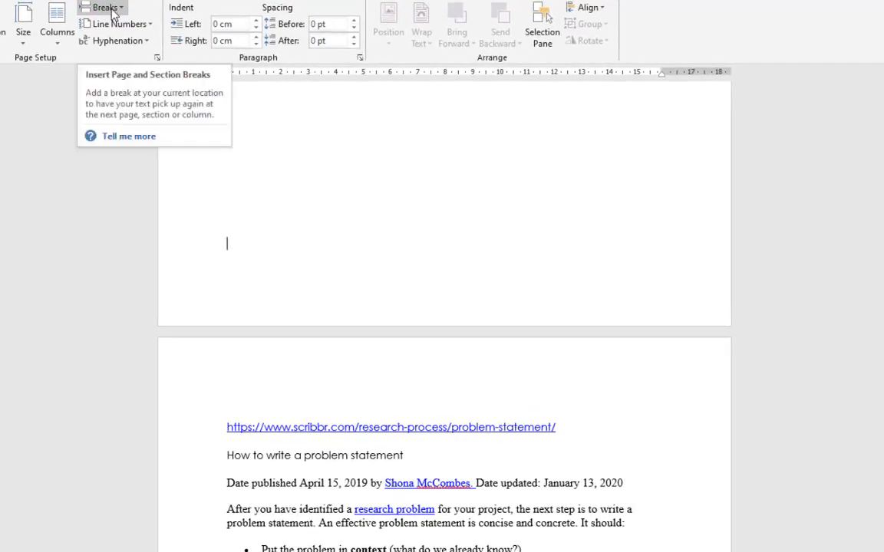
click(102, 8)
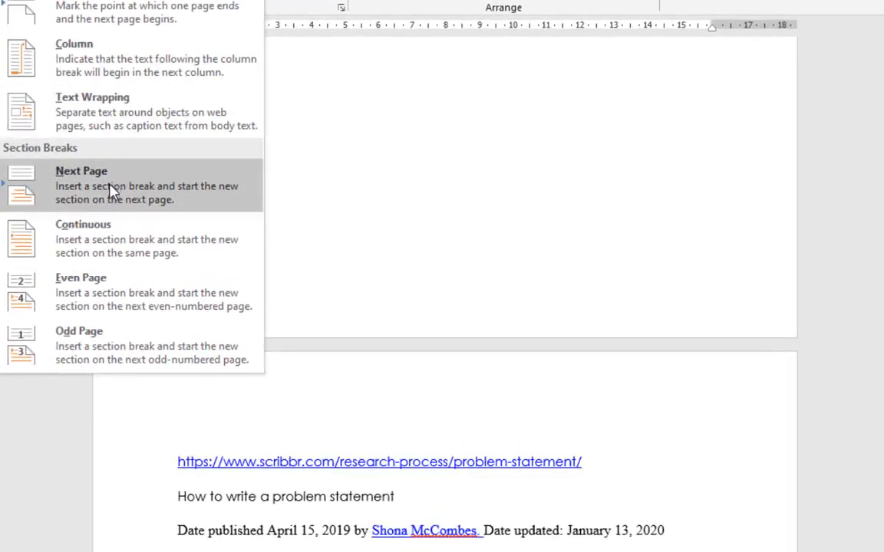
click(126, 194)
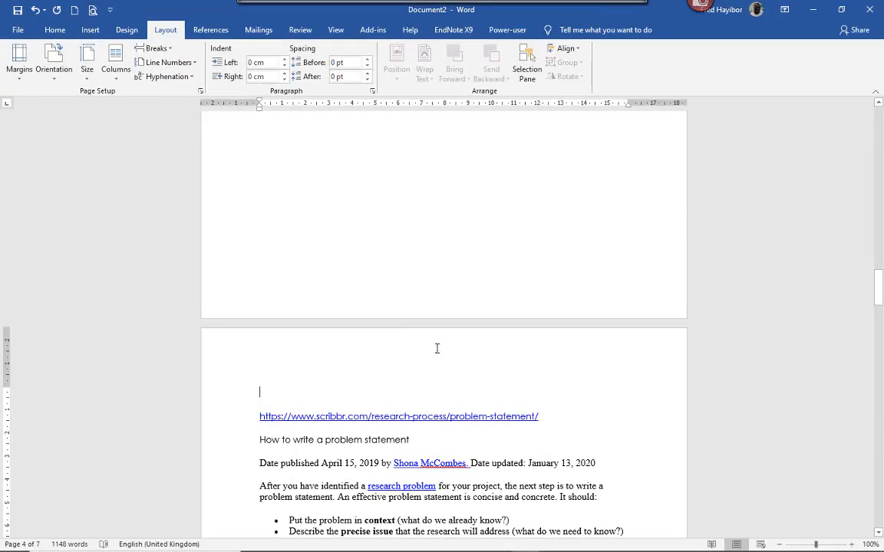
- Open the Section 2 footer for editing and unlink it from the previous section
double_click(435, 287)
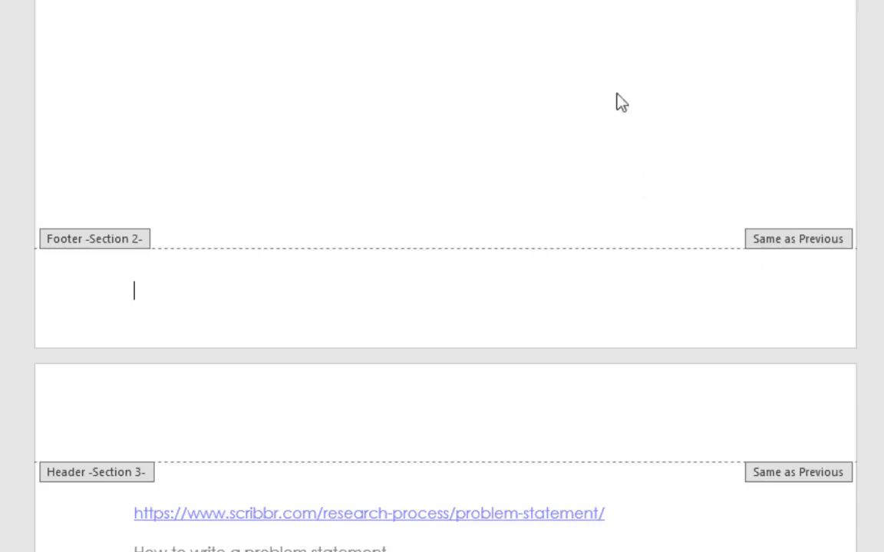
click(320, 292)
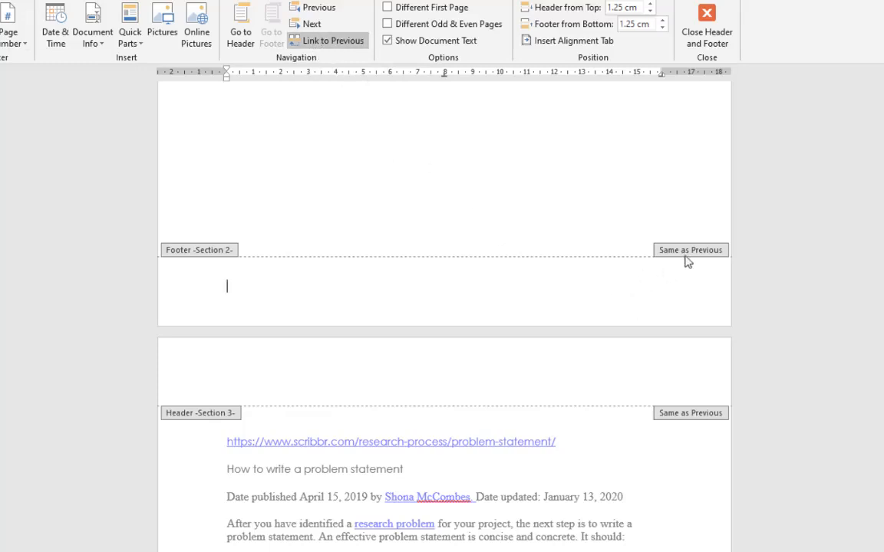
click(322, 44)
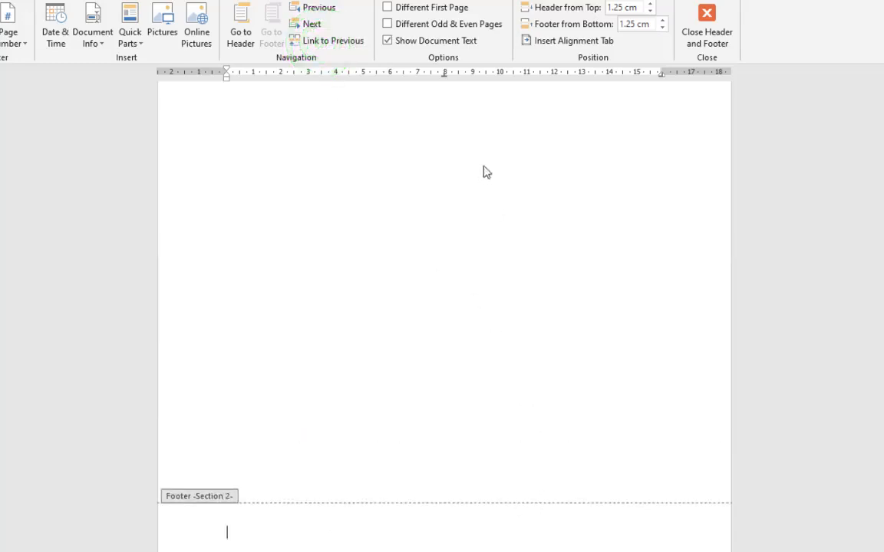
- Unlink the Section 3 footer in the article text from the previous section
scroll(469, 263, down, 15)
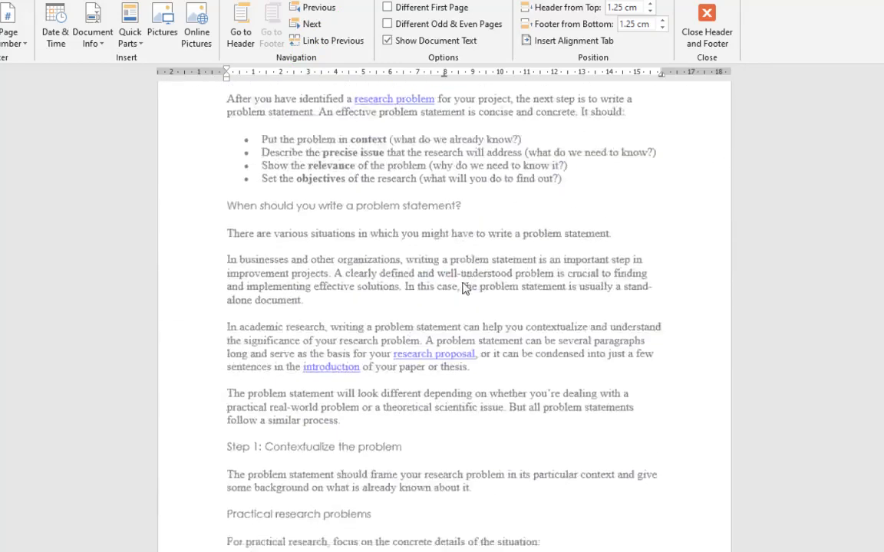
click(432, 310)
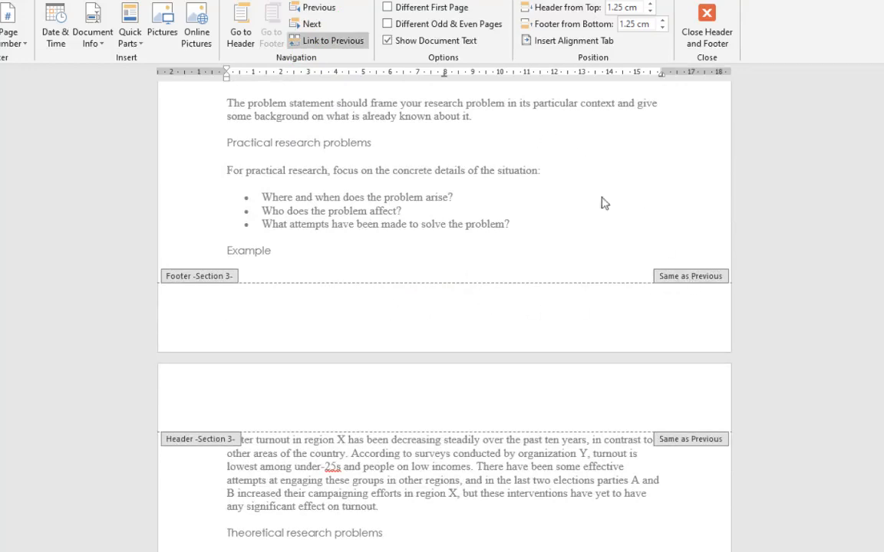
click(323, 48)
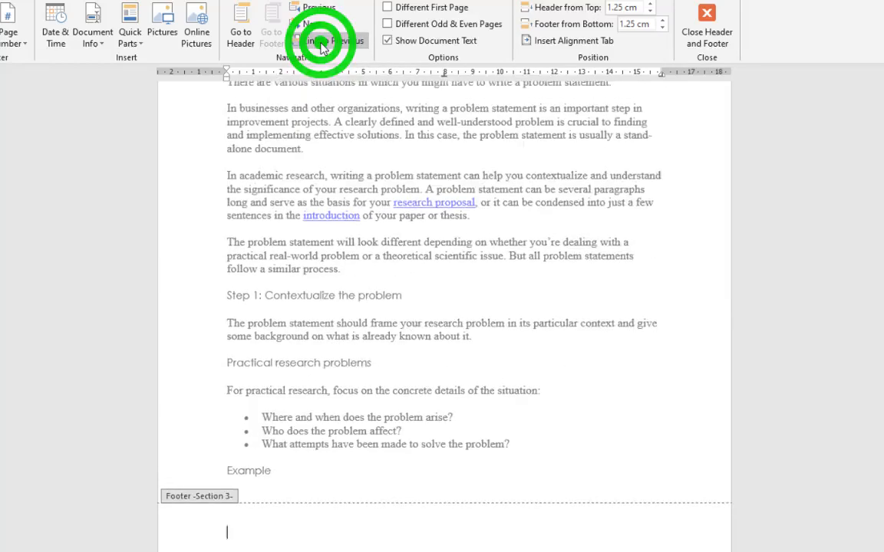
- Check the header and footer labels of all three sections, from the main text back to the cover and title pages
scroll(525, 433, down, 3)
scroll(527, 436, up, 15)
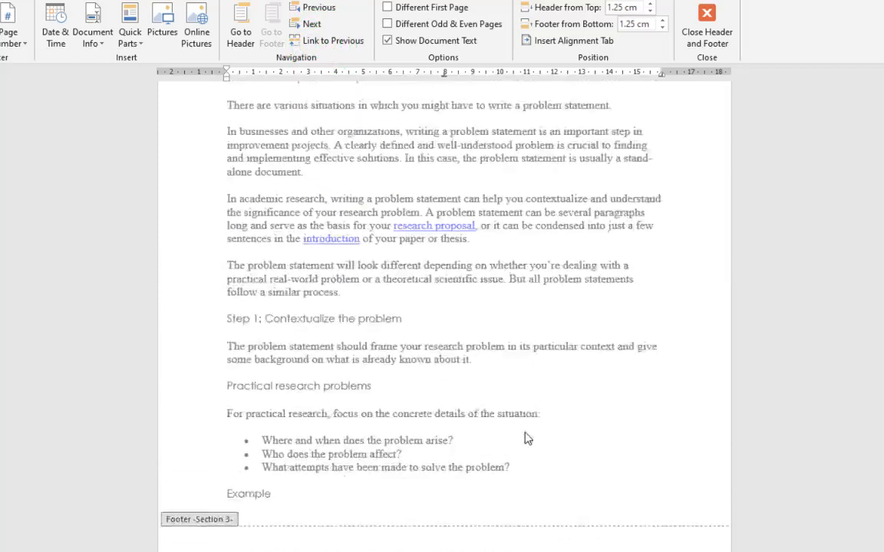
scroll(525, 435, up, 15)
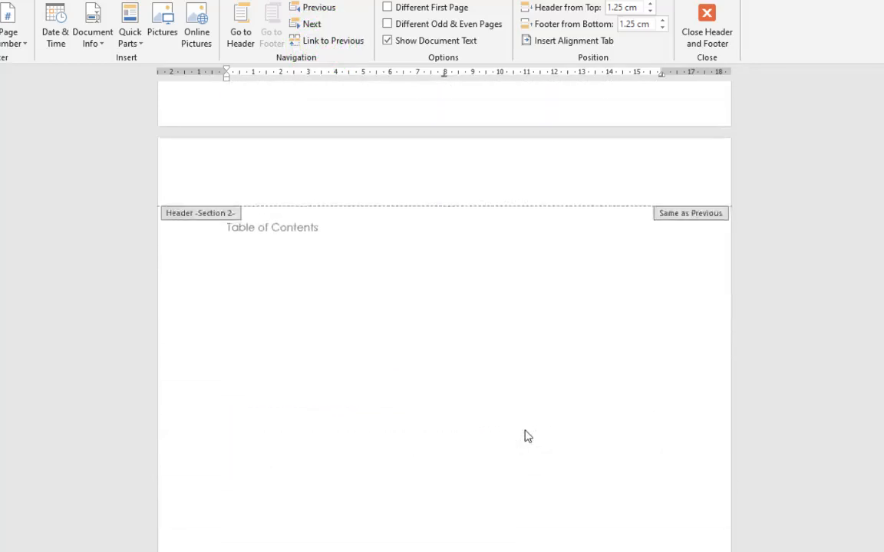
scroll(525, 430, up, 15)
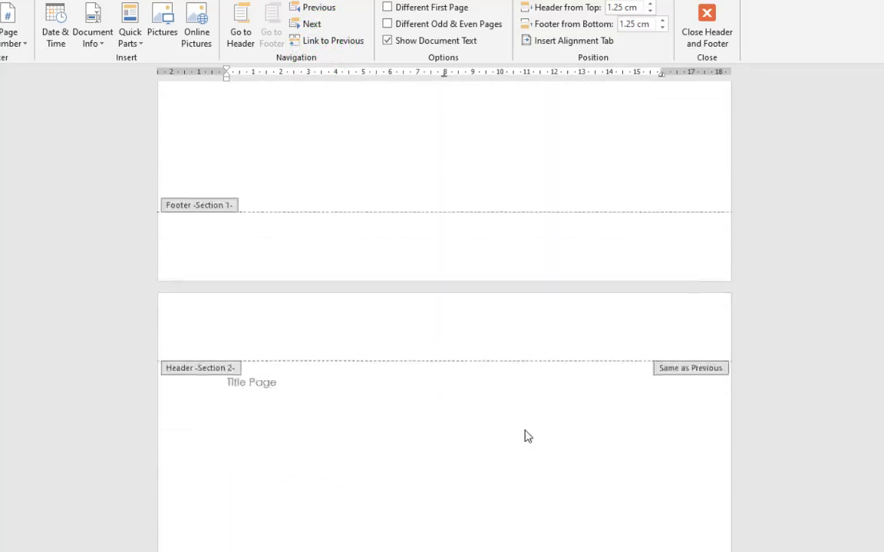
scroll(528, 437, down, 3)
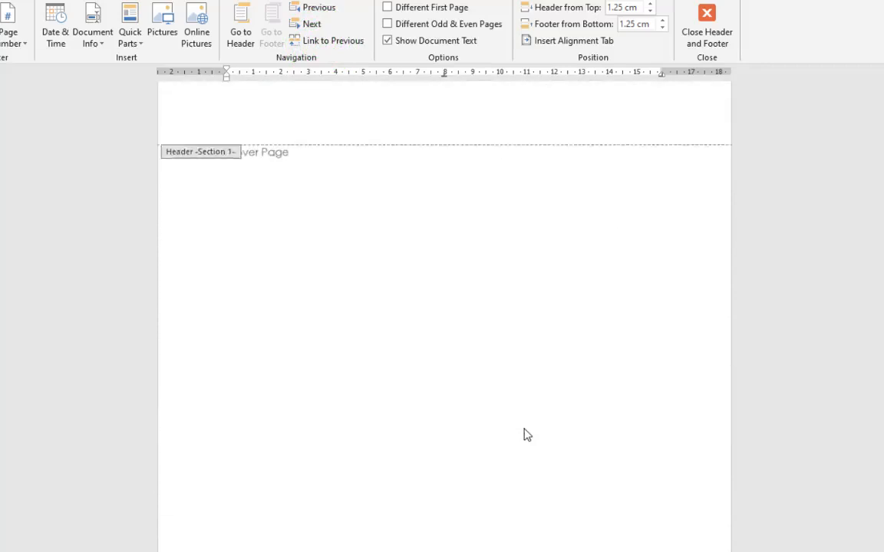
scroll(524, 433, down, 5)
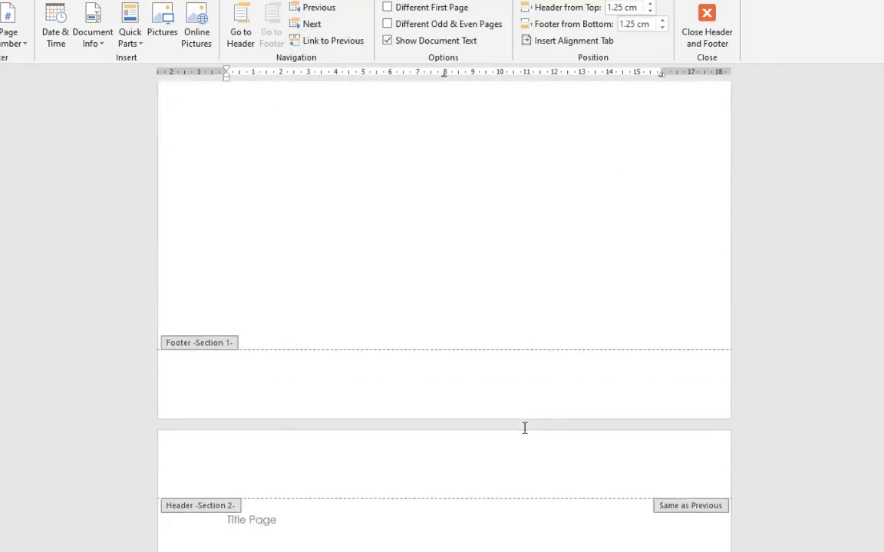
scroll(463, 260, down, 8)
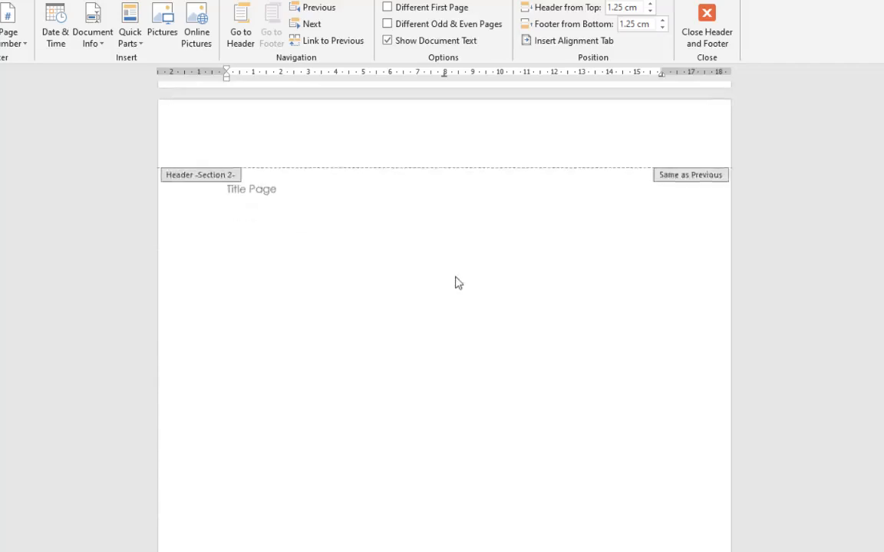
- Insert a centred Plain Number 2 page number at the bottom of the page in the Section 2 footer
scroll(451, 297, down, 5)
click(426, 244)
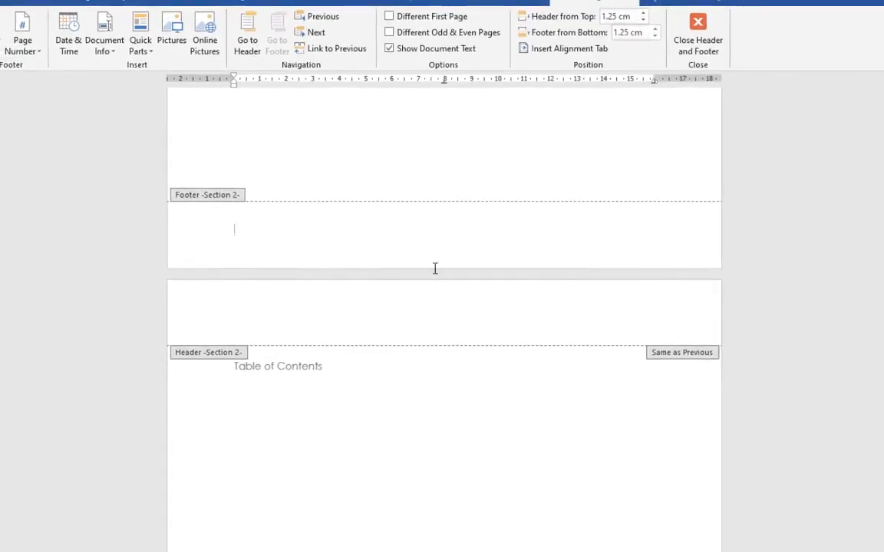
click(23, 43)
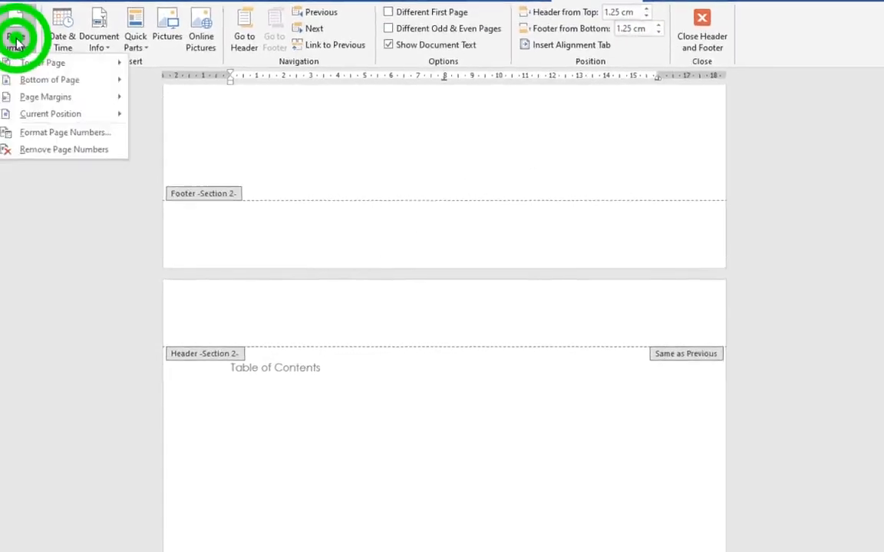
key(Escape)
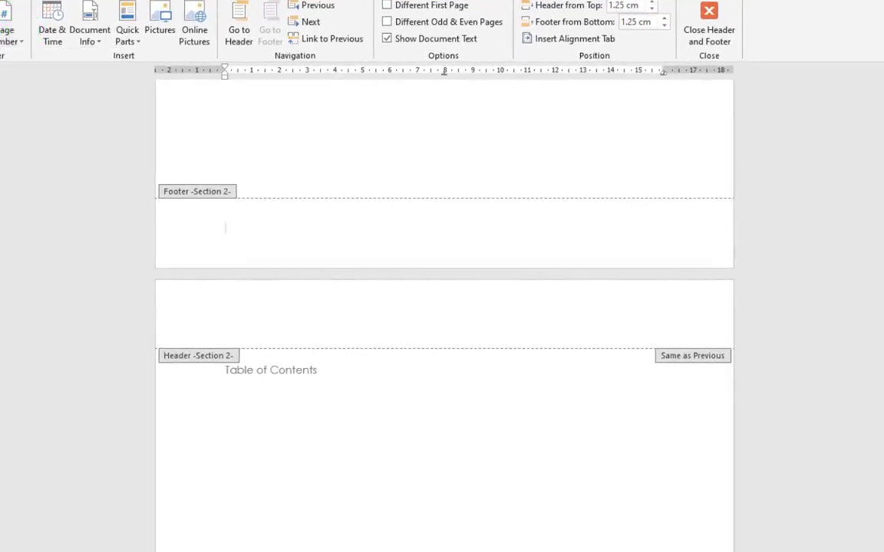
click(10, 30)
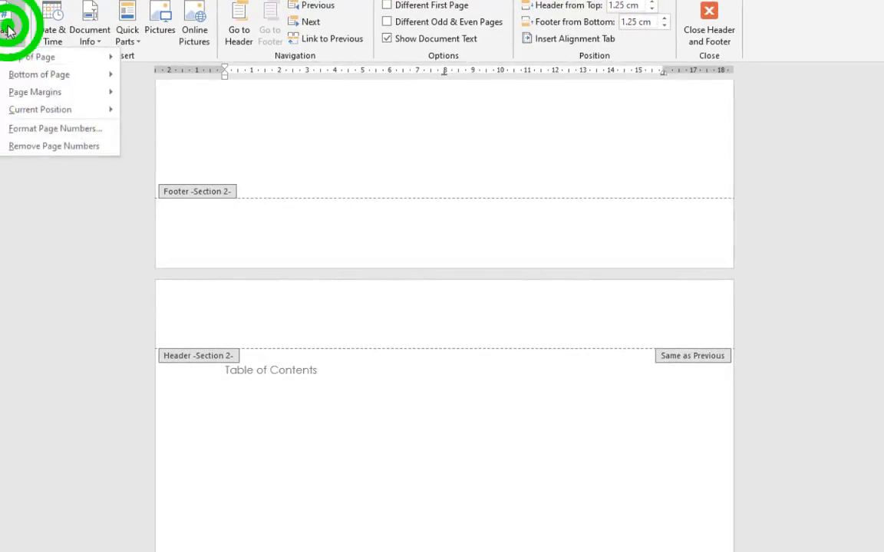
mouse_move(45, 82)
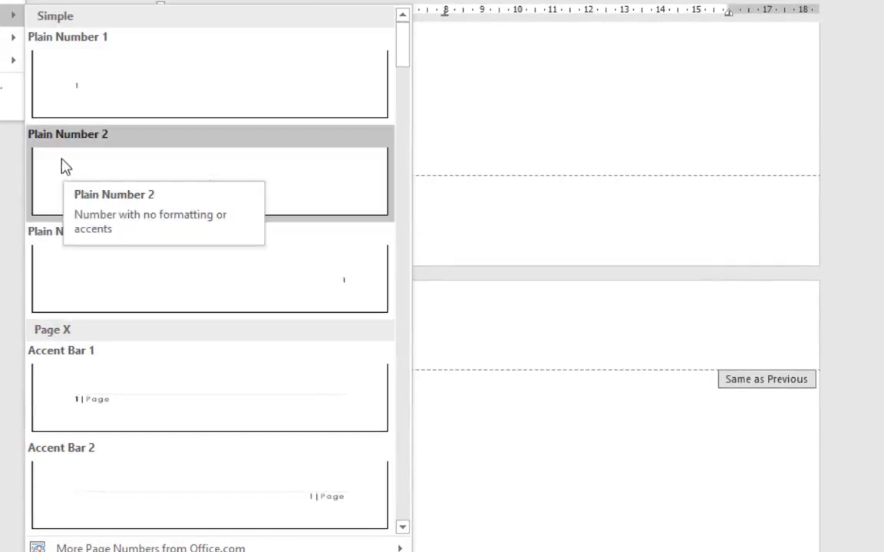
click(207, 176)
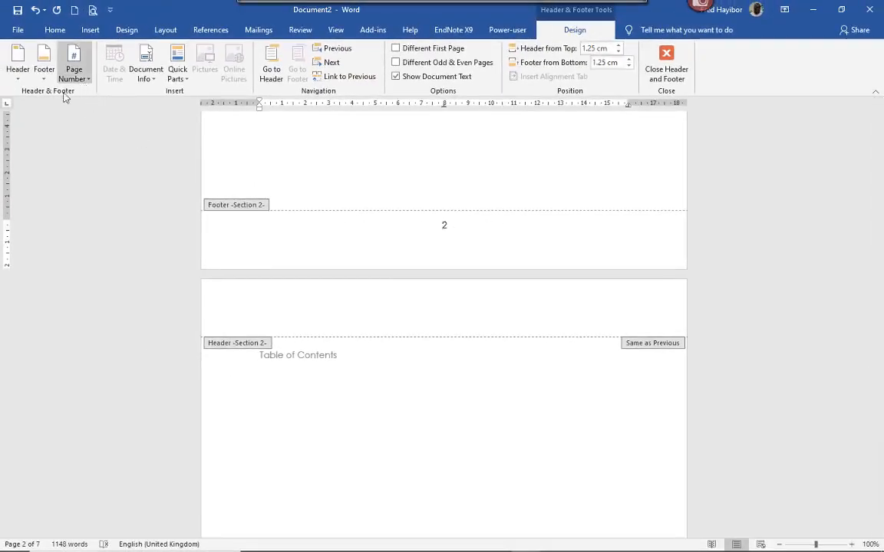
- Format the Section 2 page numbers as lowercase Roman numerals (i, ii, iii) starting at i
click(50, 56)
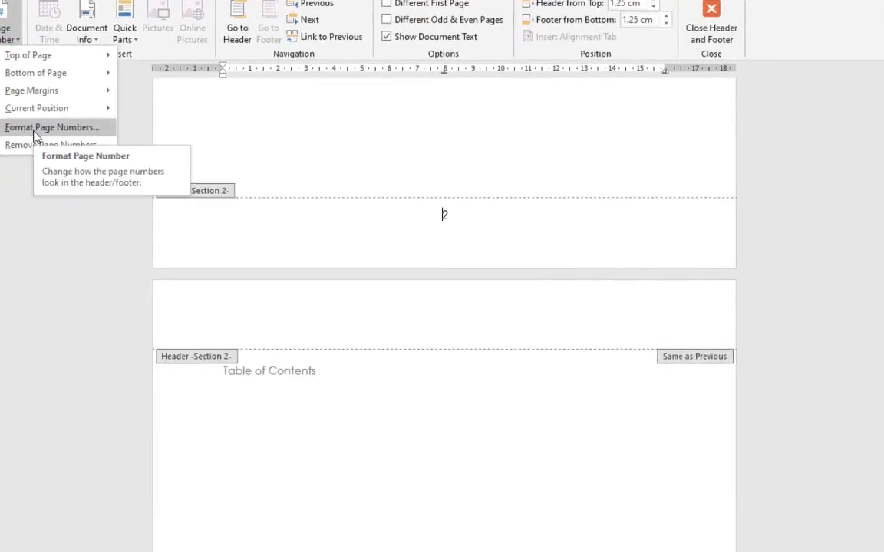
click(34, 130)
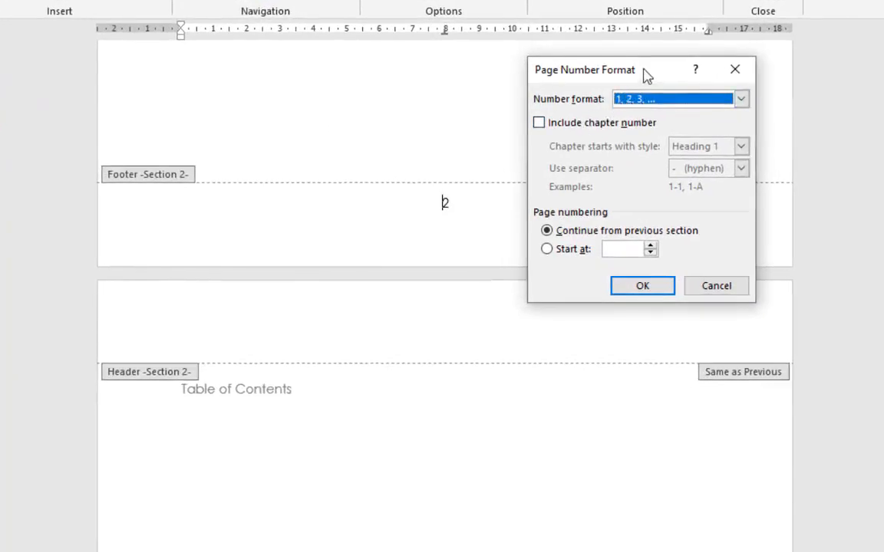
drag(645, 73, 651, 64)
drag(656, 52, 665, 28)
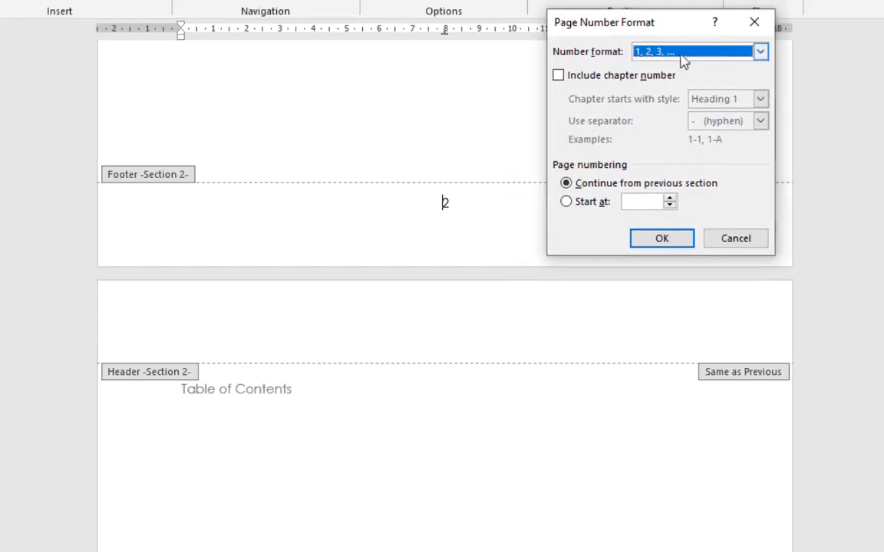
click(762, 51)
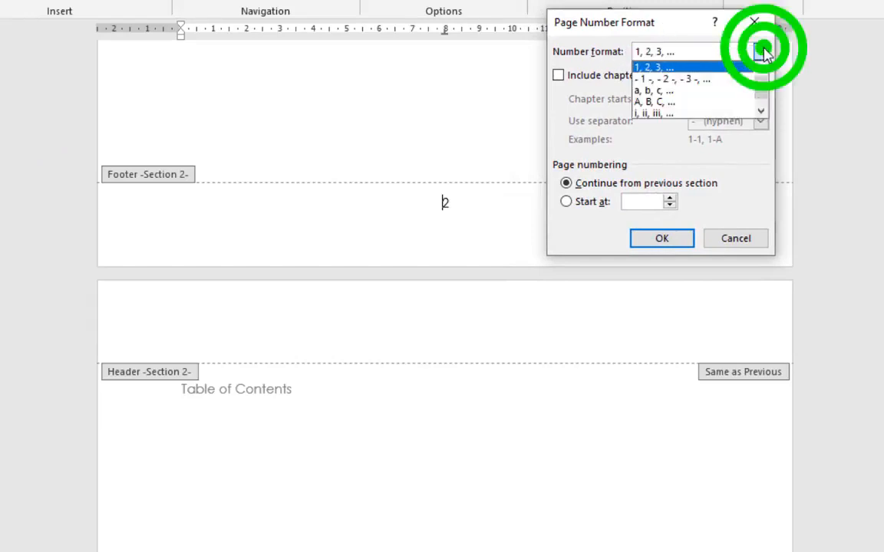
click(692, 112)
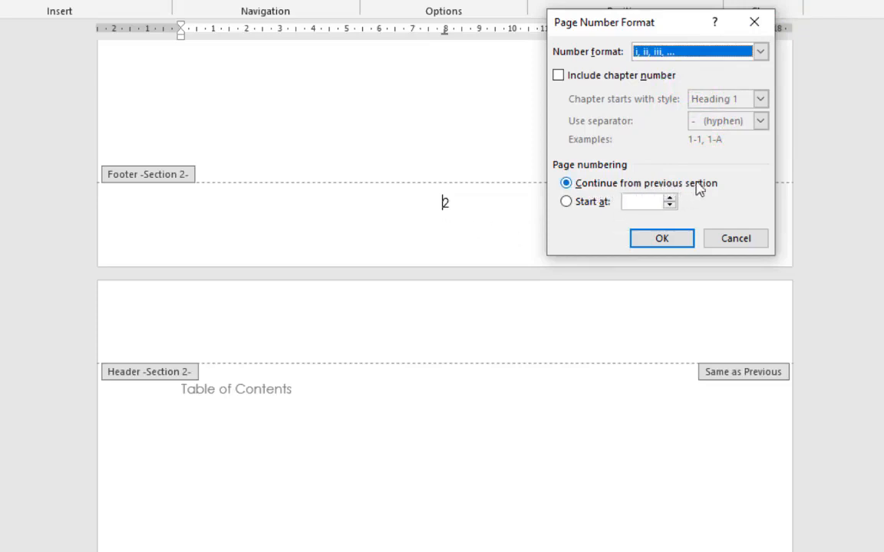
click(566, 202)
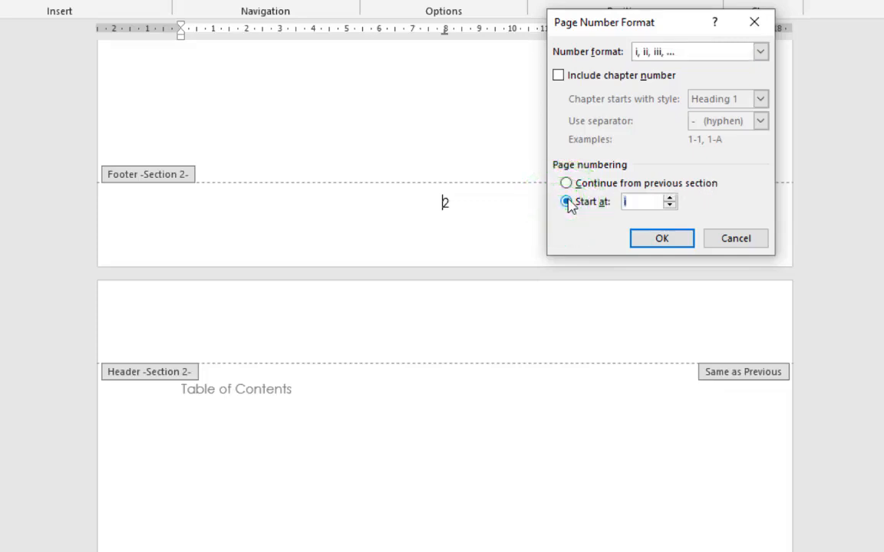
click(643, 202)
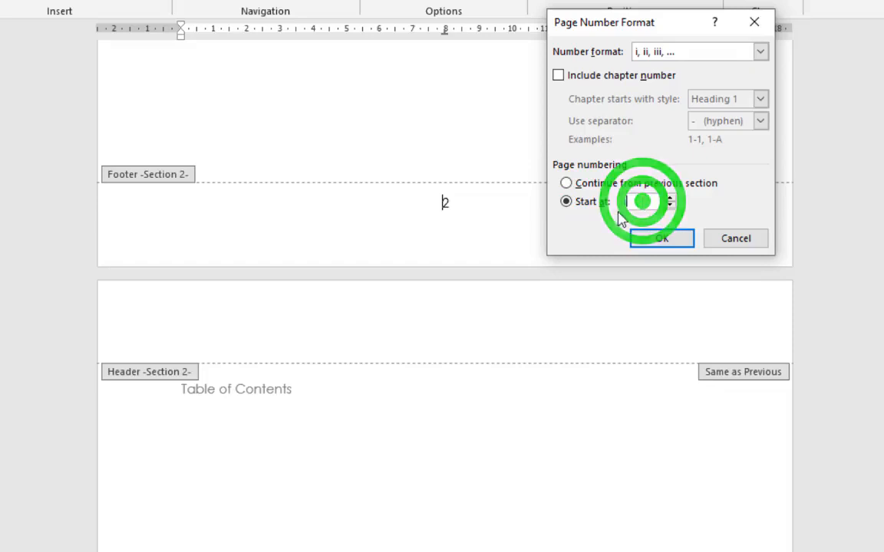
click(643, 239)
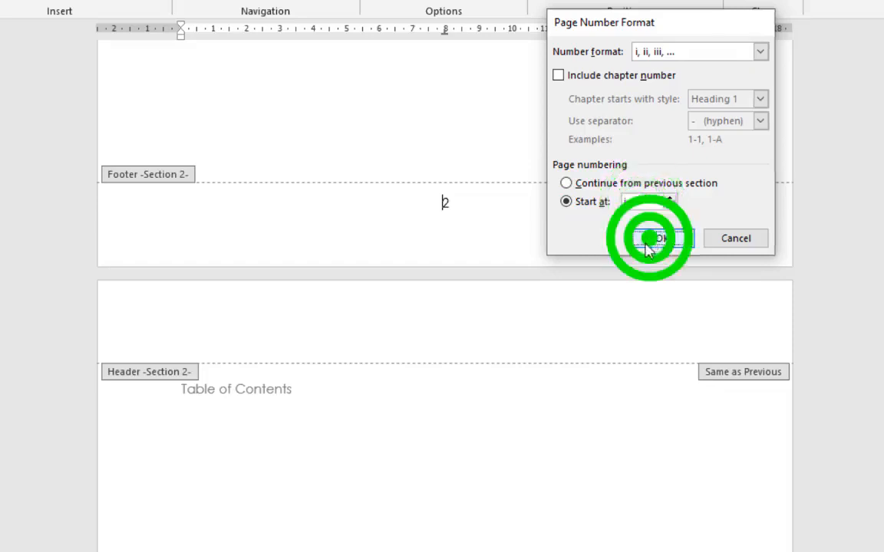
scroll(497, 341, down, 5)
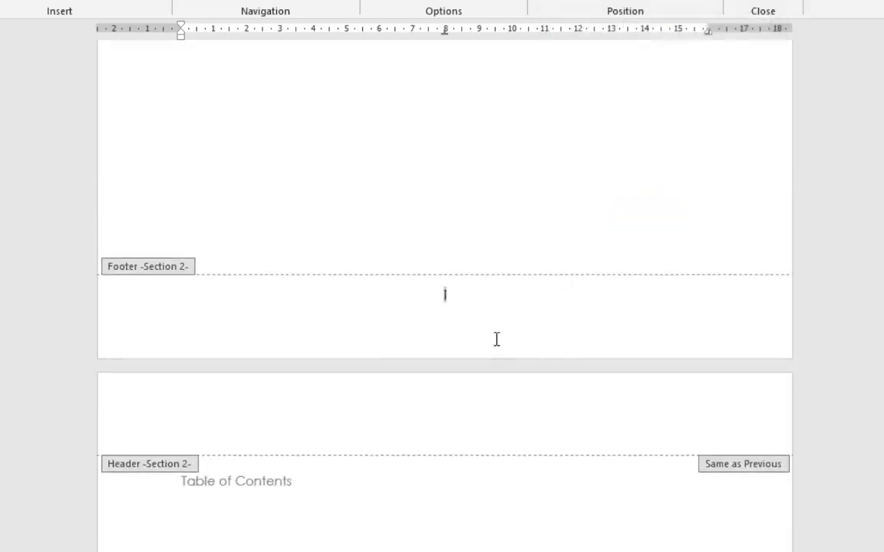
click(488, 285)
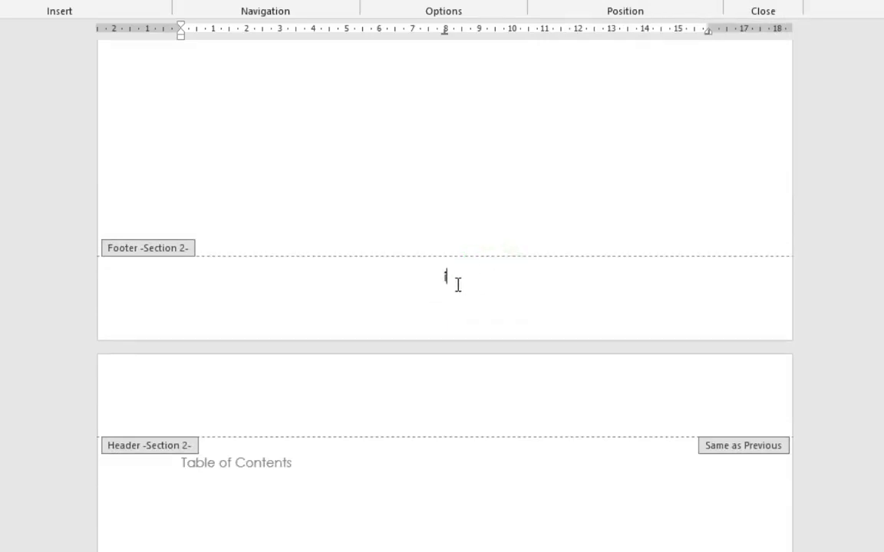
- Insert a centred Plain Number 2 page number at the bottom of the page in the article's Section 3 footer
scroll(476, 297, down, 10)
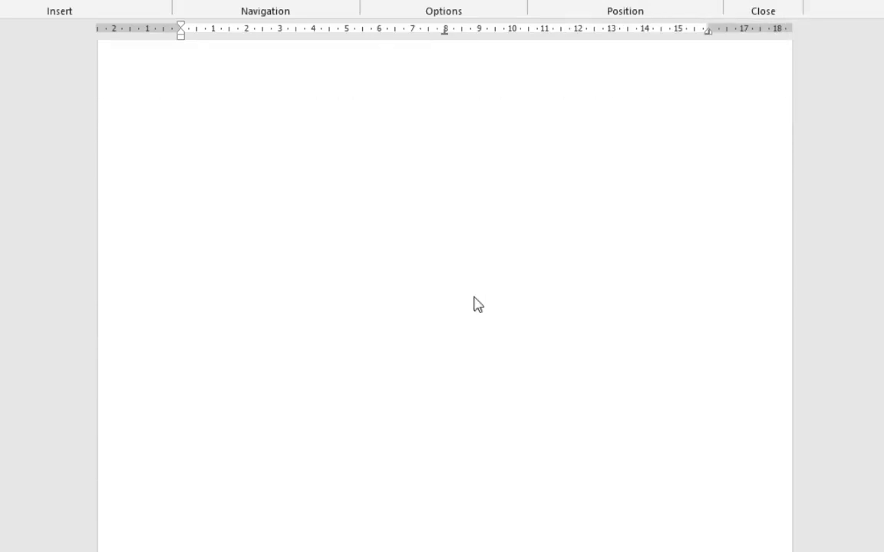
scroll(475, 284, up, 5)
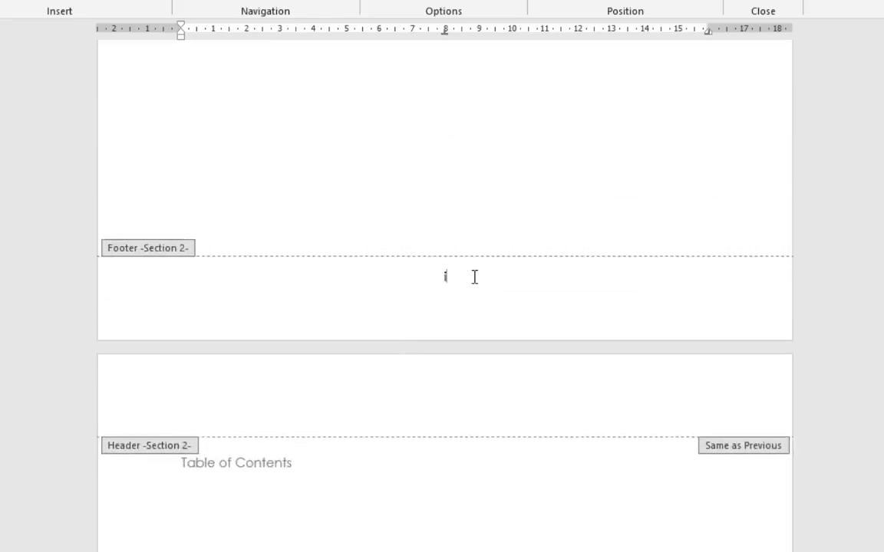
scroll(473, 282, up, 5)
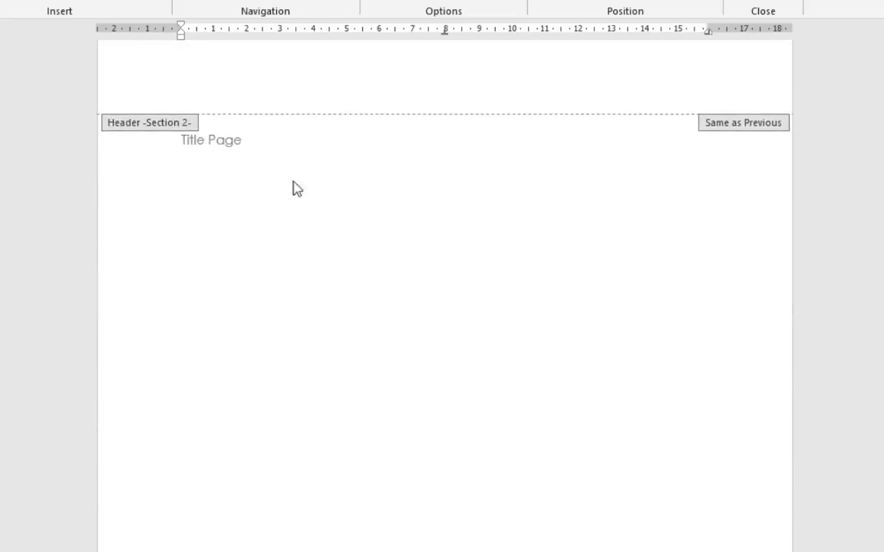
scroll(414, 306, down, 5)
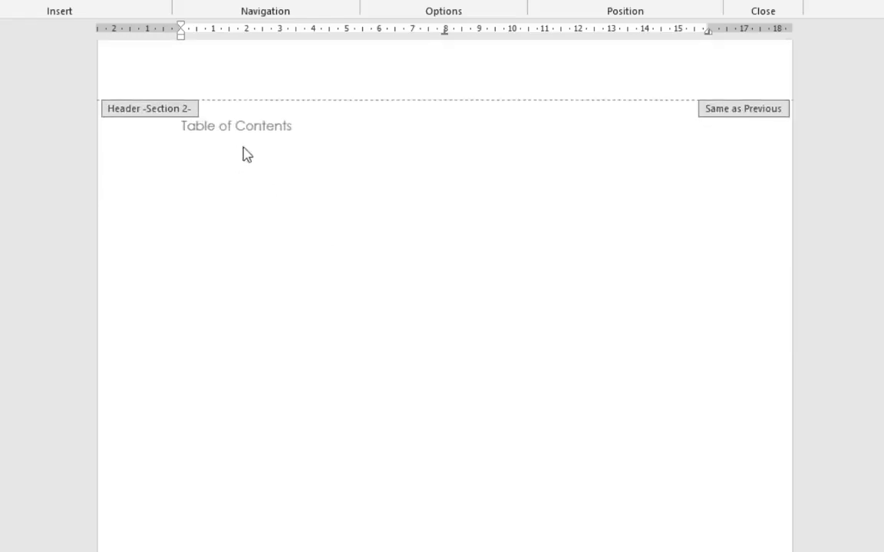
scroll(435, 318, down, 10)
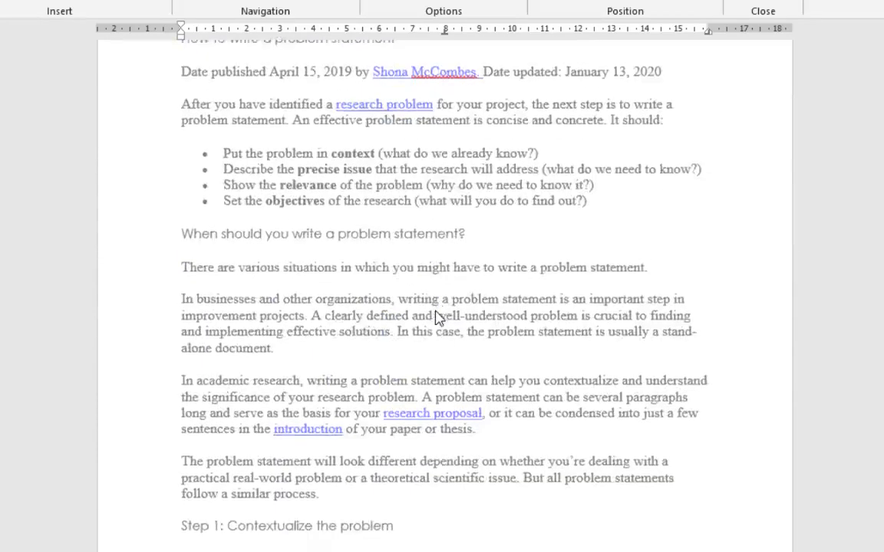
scroll(437, 316, down, 10)
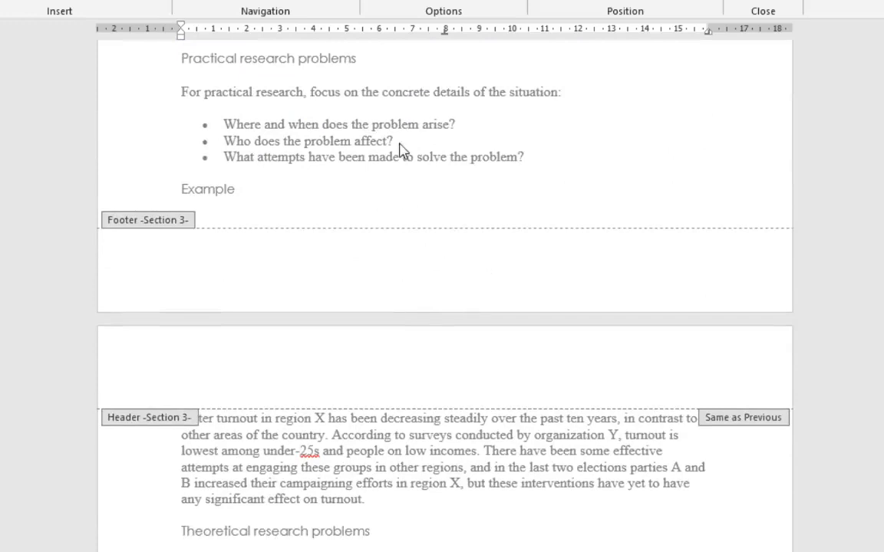
click(434, 260)
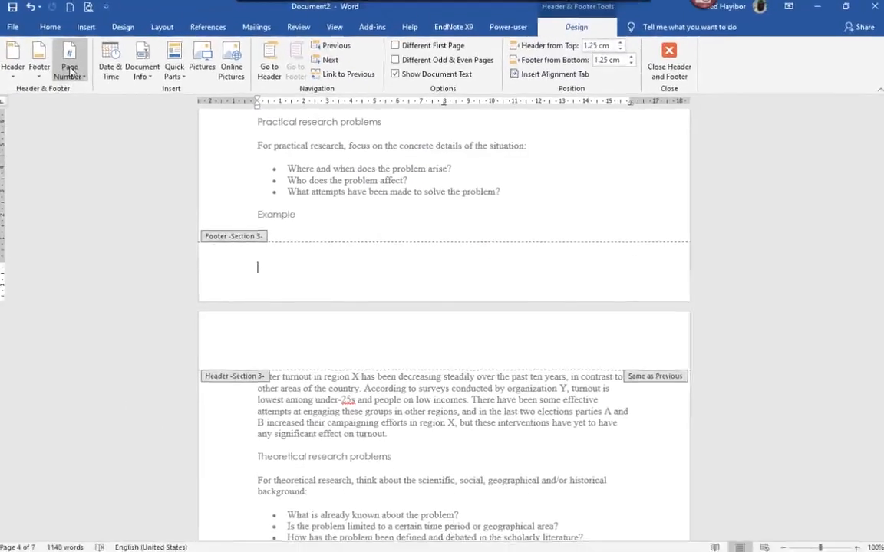
click(74, 63)
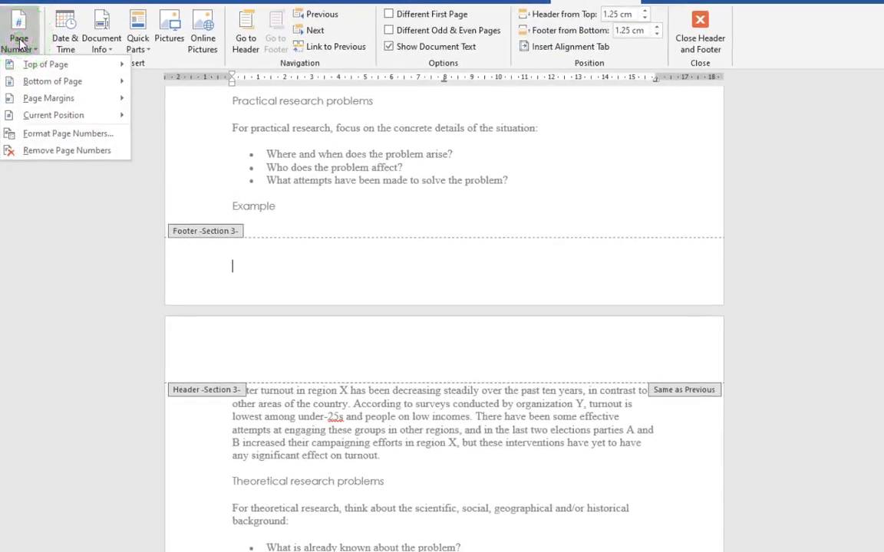
mouse_move(59, 81)
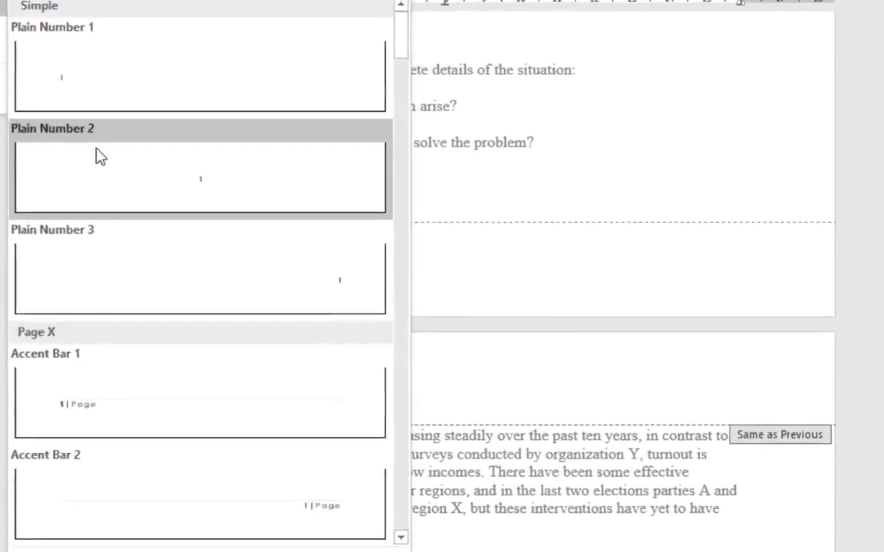
click(87, 140)
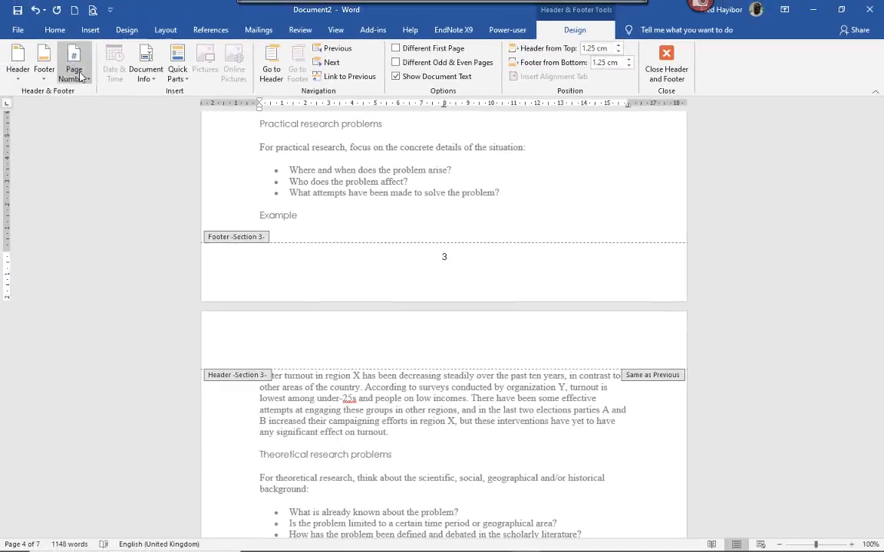
- Set the Section 3 page numbering to start at 1 instead of continuing from the previous section
click(76, 70)
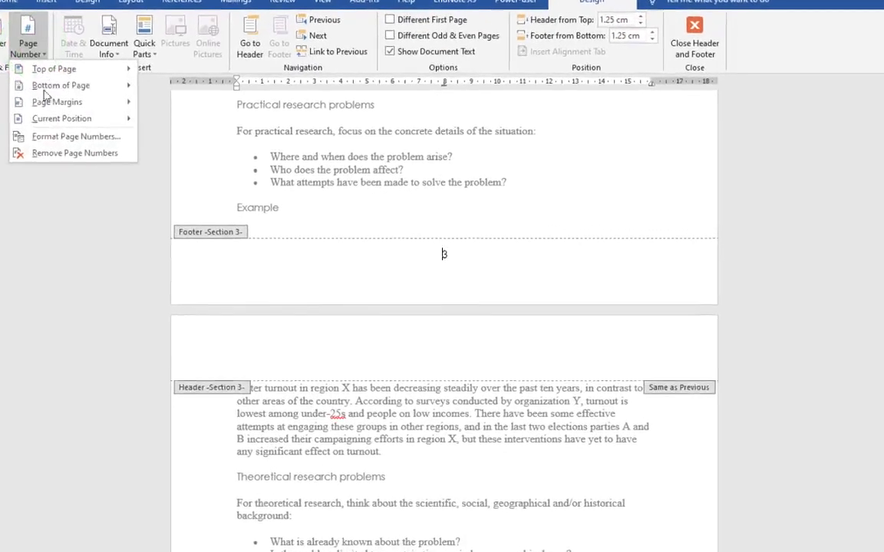
click(61, 137)
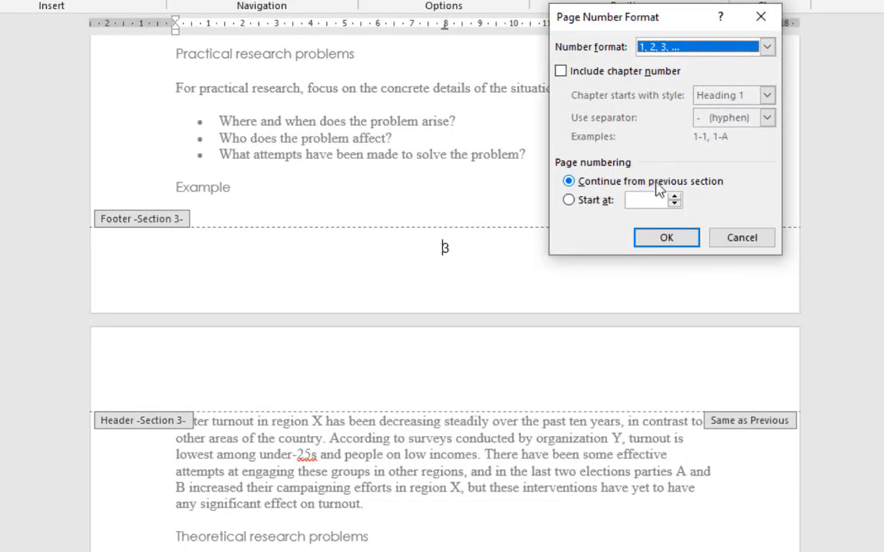
click(568, 200)
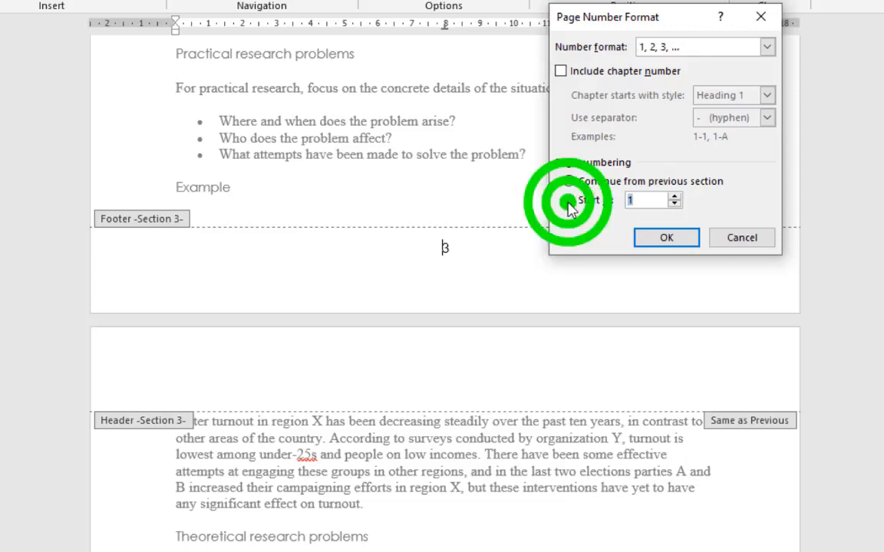
click(649, 238)
- Check the footer page numbers from the article's first page to the document's last page and back to the Table of Contents page
scroll(526, 261, down, 6)
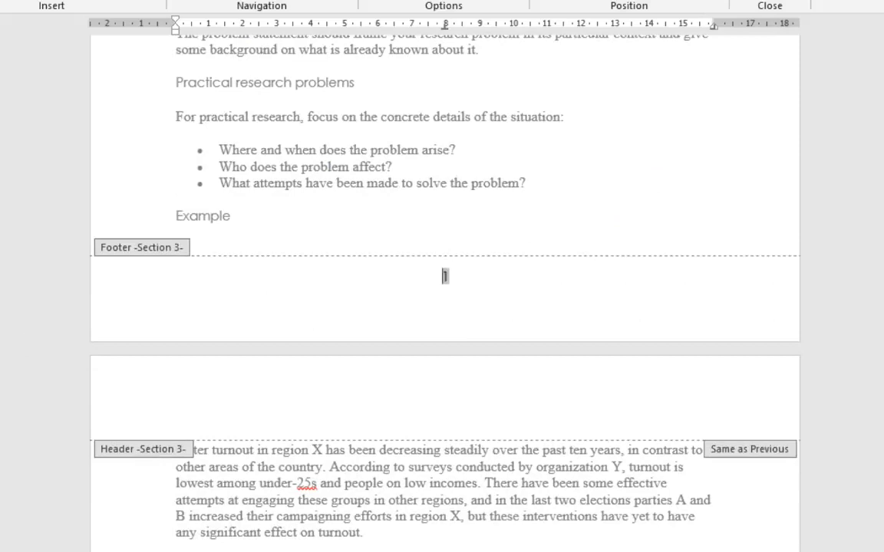
click(478, 276)
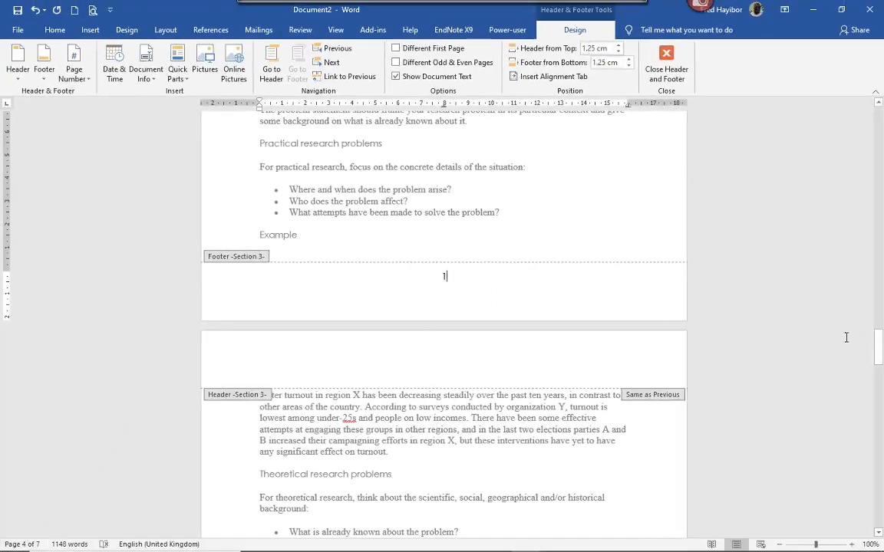
click(874, 341)
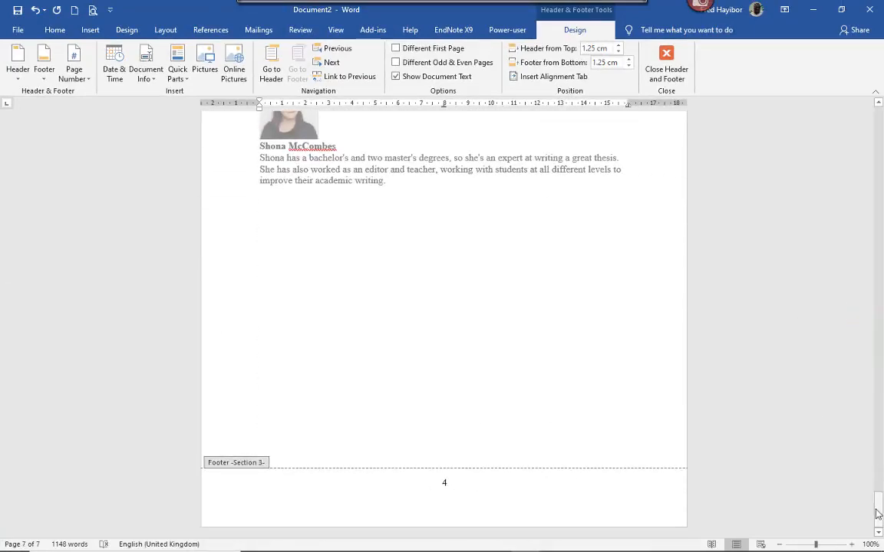
drag(880, 512, 794, 289)
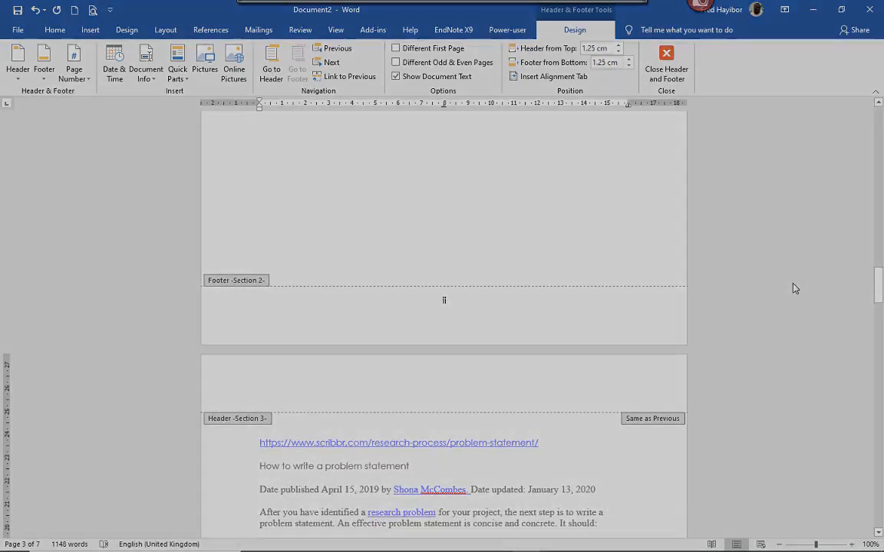